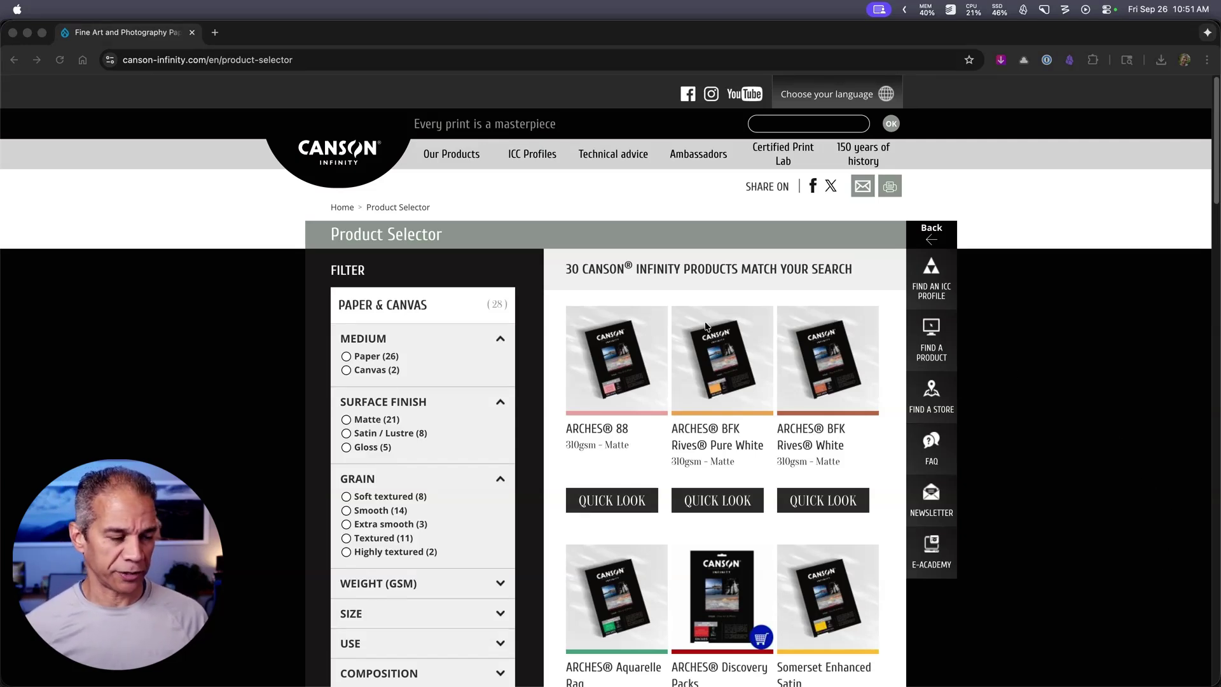
Scroll through the 30 Canson Infinity papers in the Product Selector and back to the top
scroll(705, 326, down, 10)
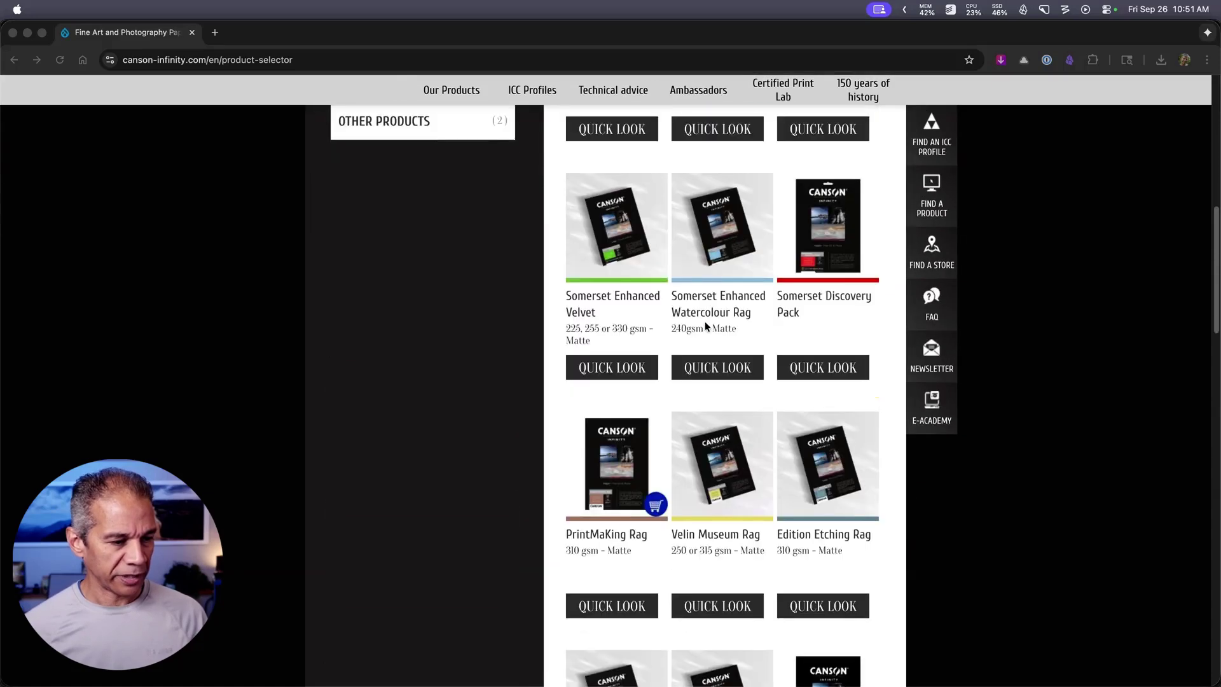
scroll(705, 326, up, 15)
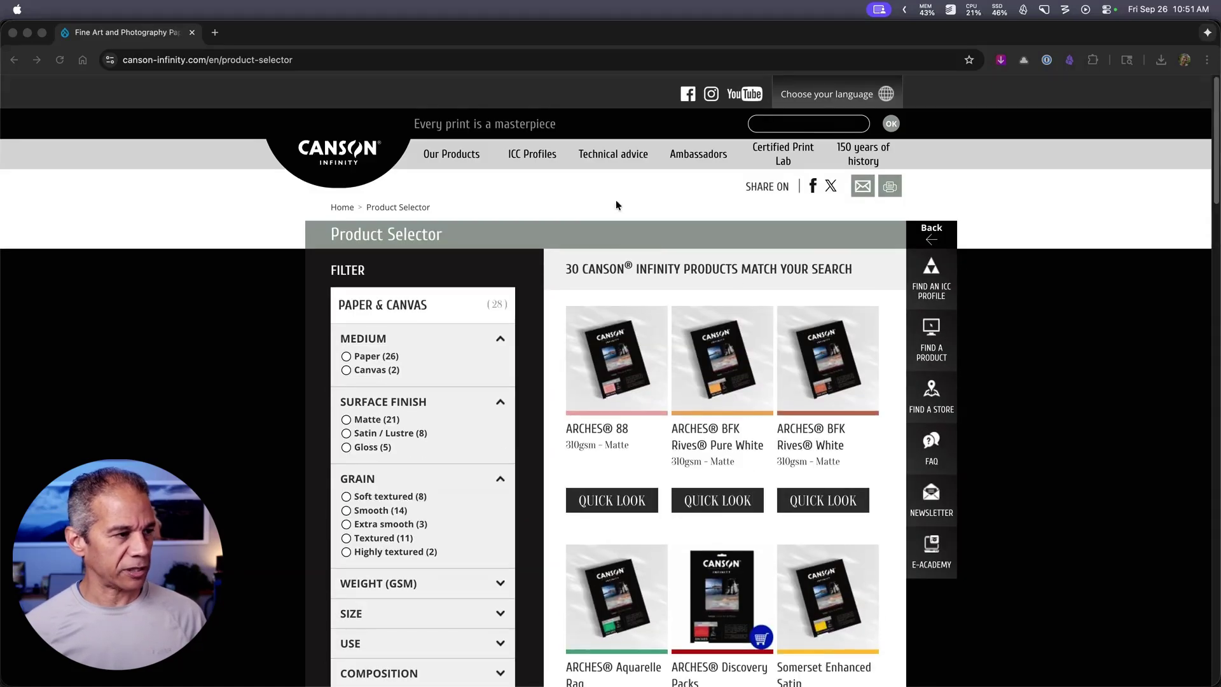
On the ICC Profiles page, select CANON as the brand and IPF Pro-1100 as the printer model
click(537, 158)
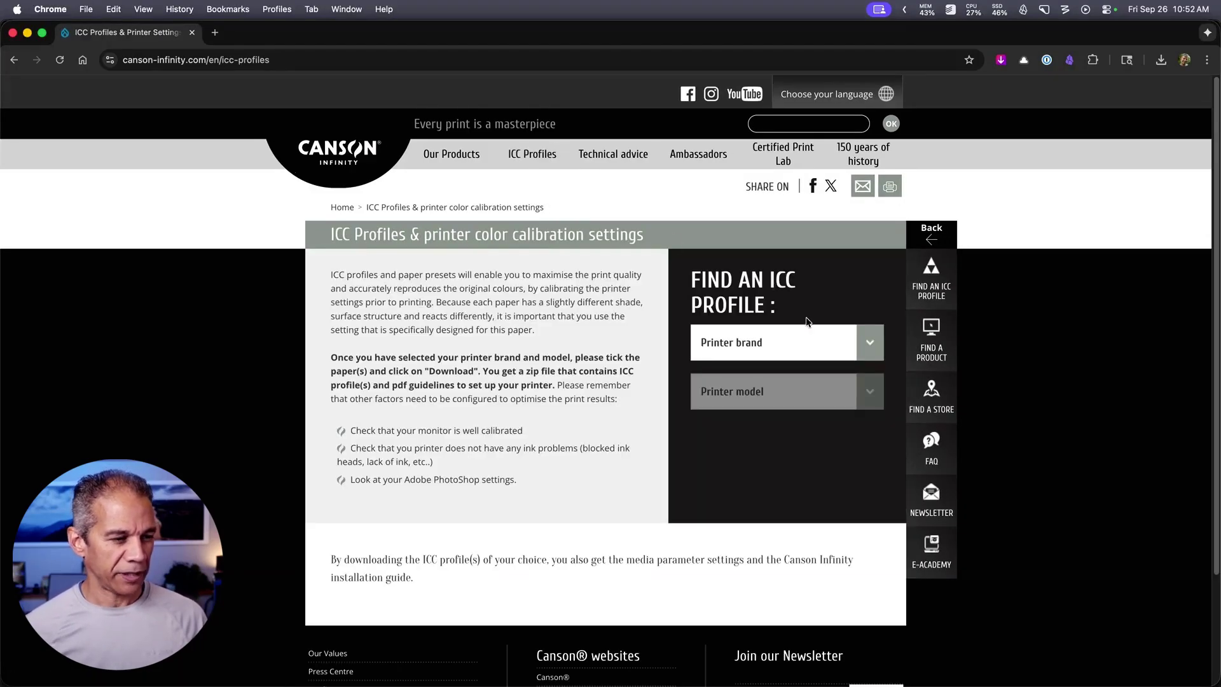
click(873, 342)
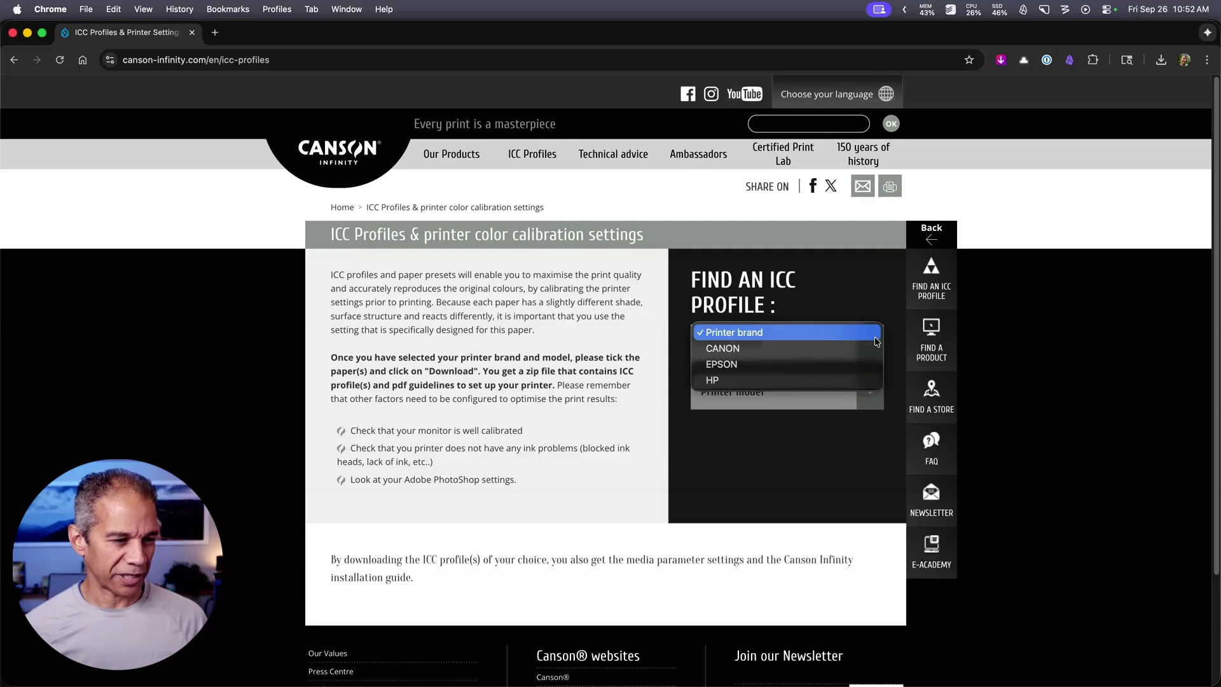
click(784, 349)
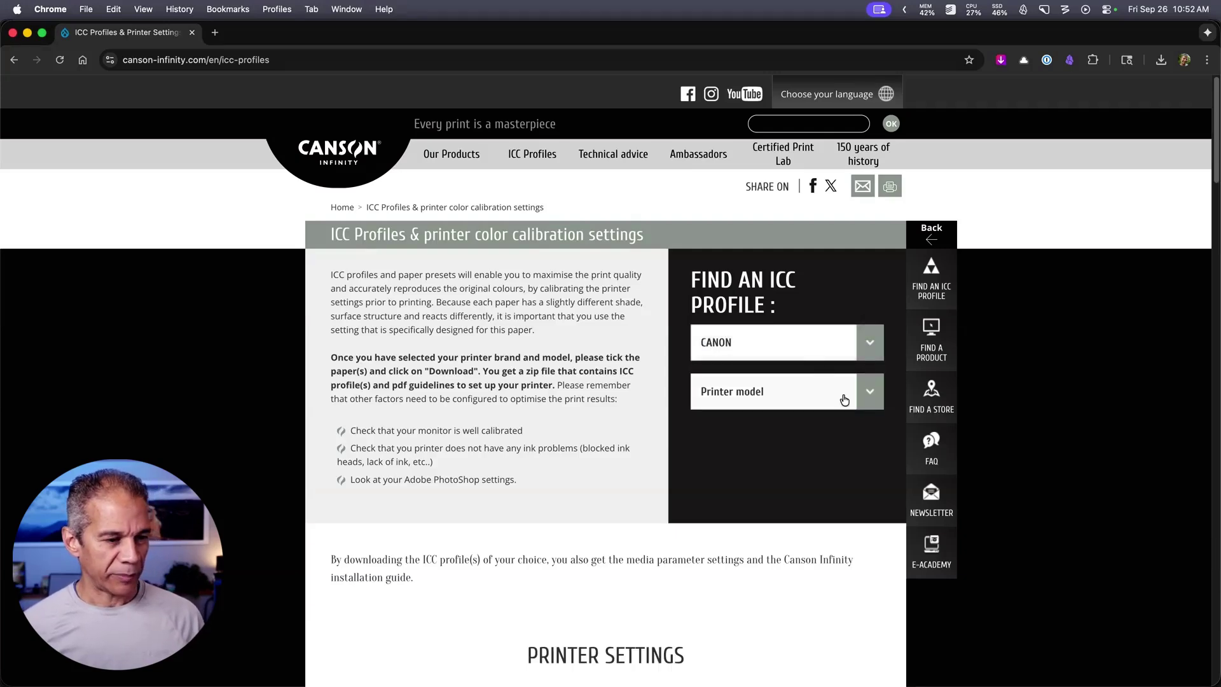
click(871, 392)
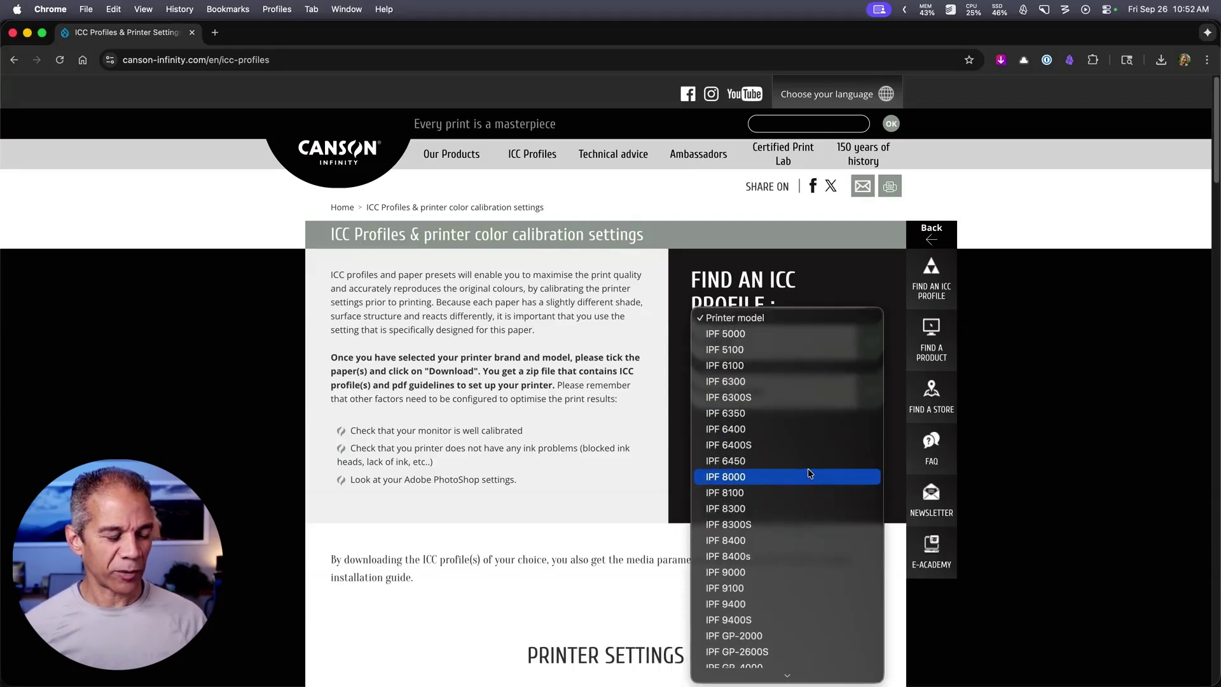
scroll(808, 474, down, 1)
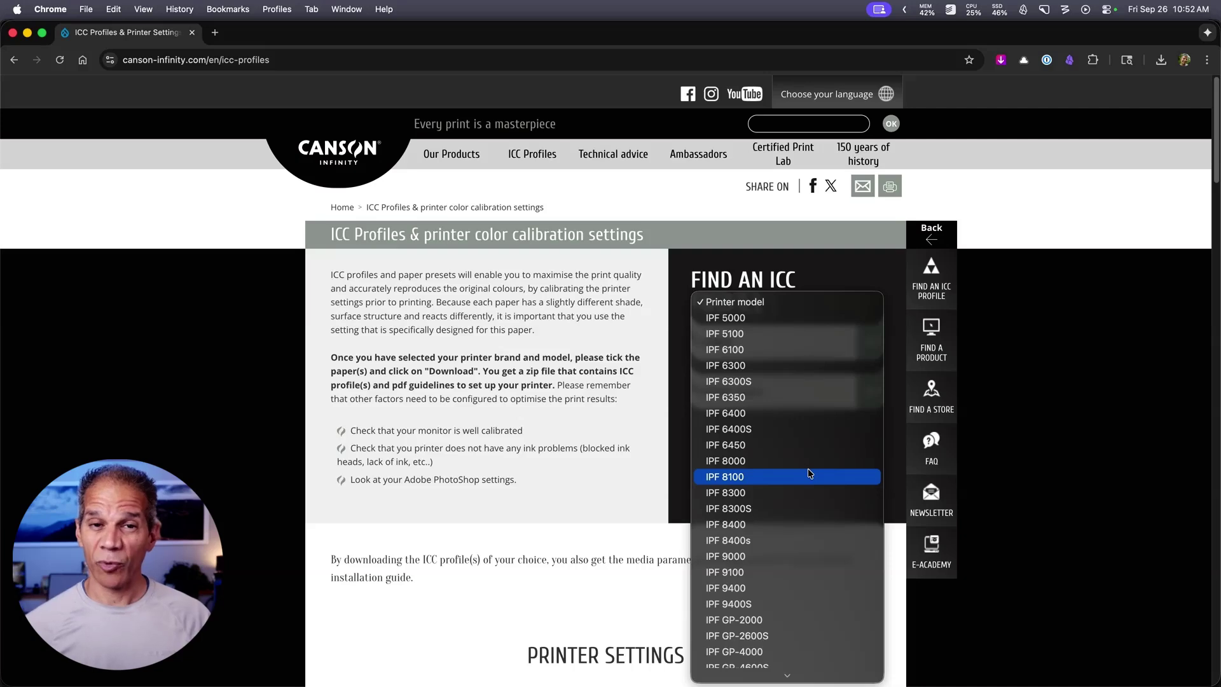
scroll(808, 474, down, 5)
scroll(807, 455, down, 8)
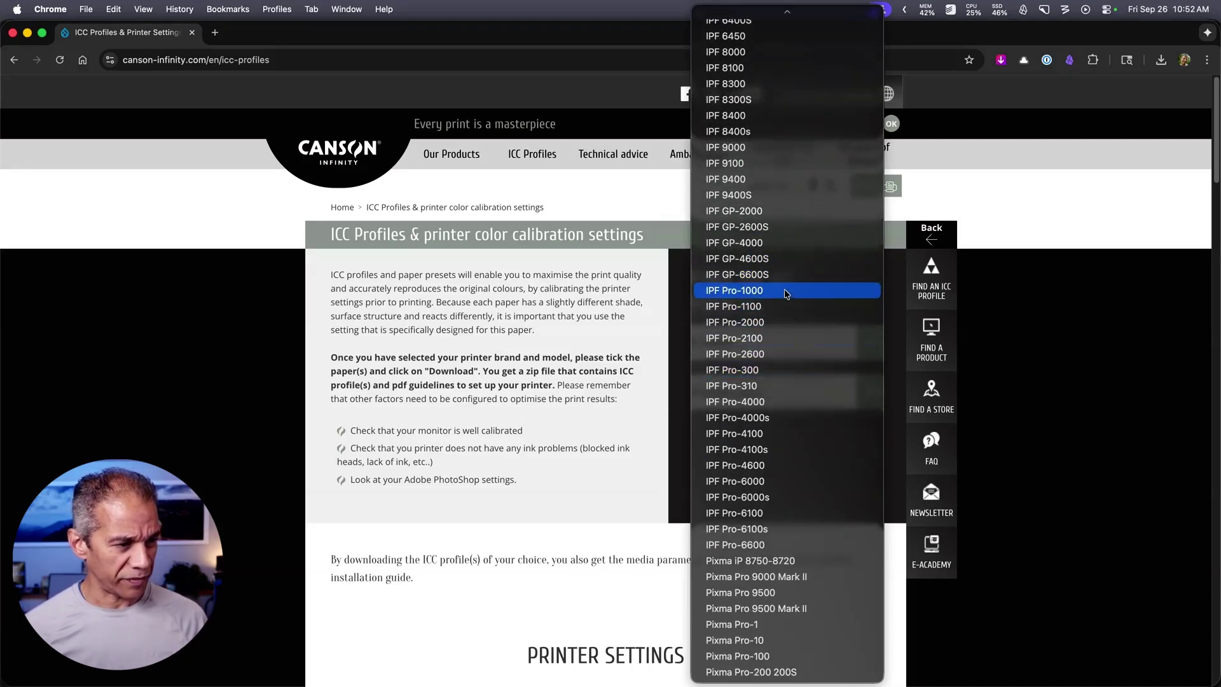
click(783, 305)
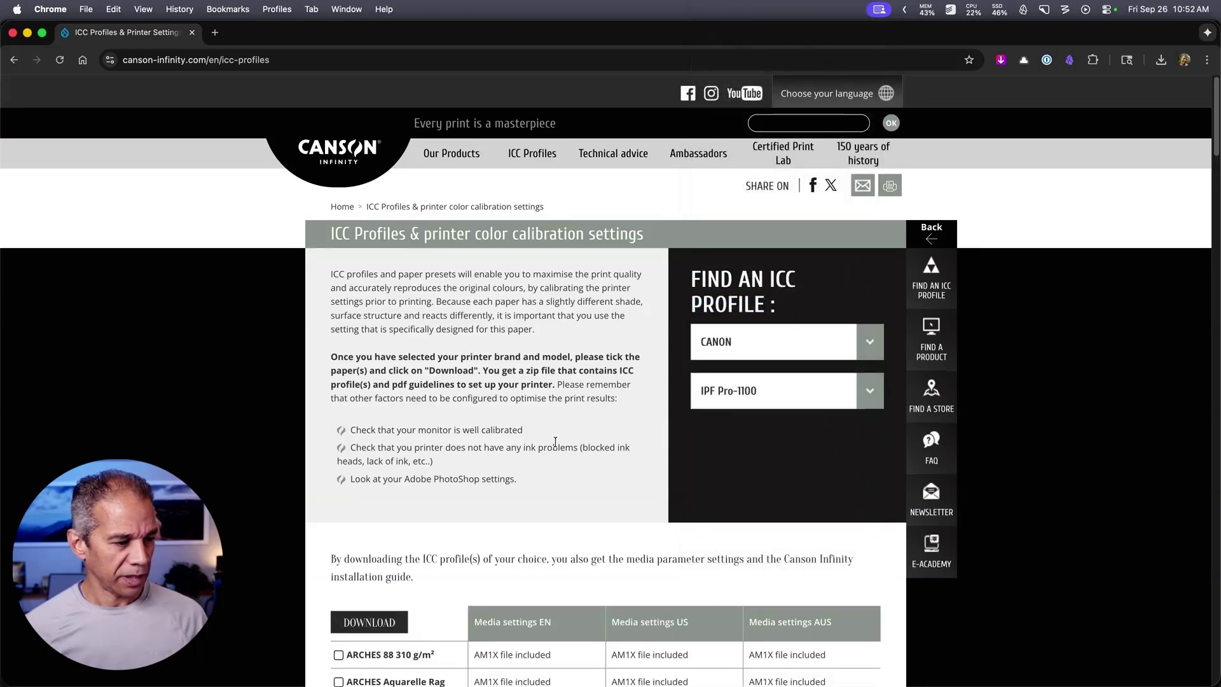
Download the Edition Etching Rag II 310 g/m² profile as CANON - IPF Pro-1100.zip
scroll(555, 445, down, 6)
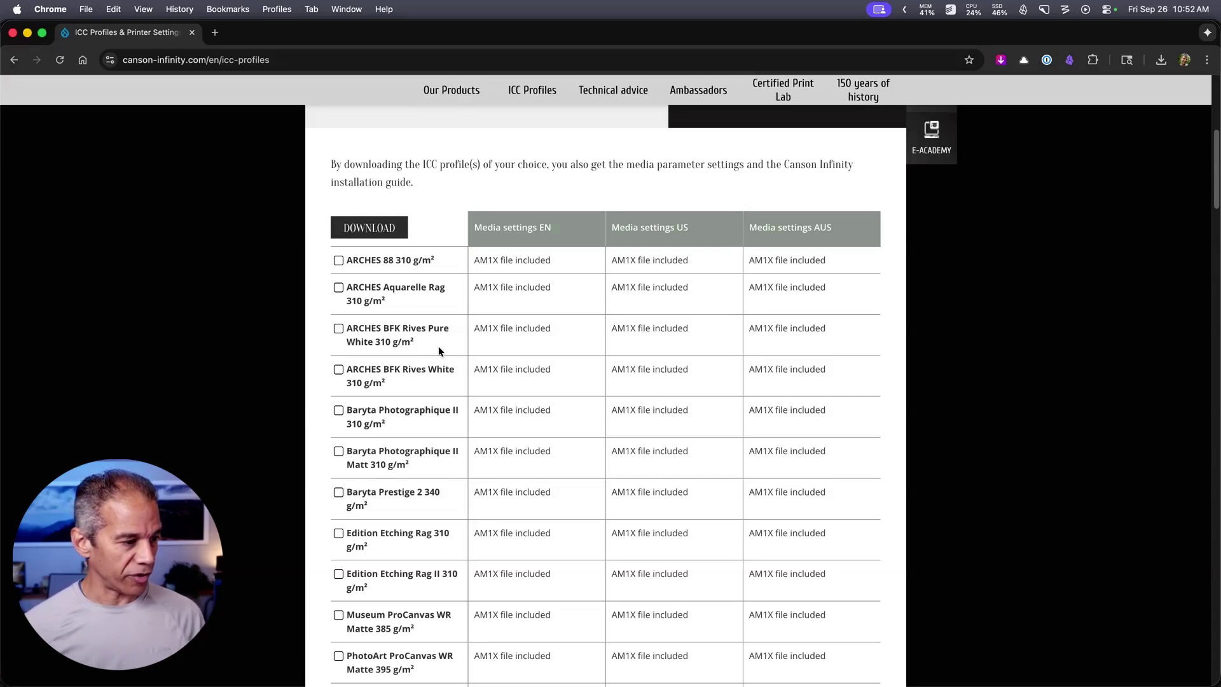
scroll(438, 346, down, 1)
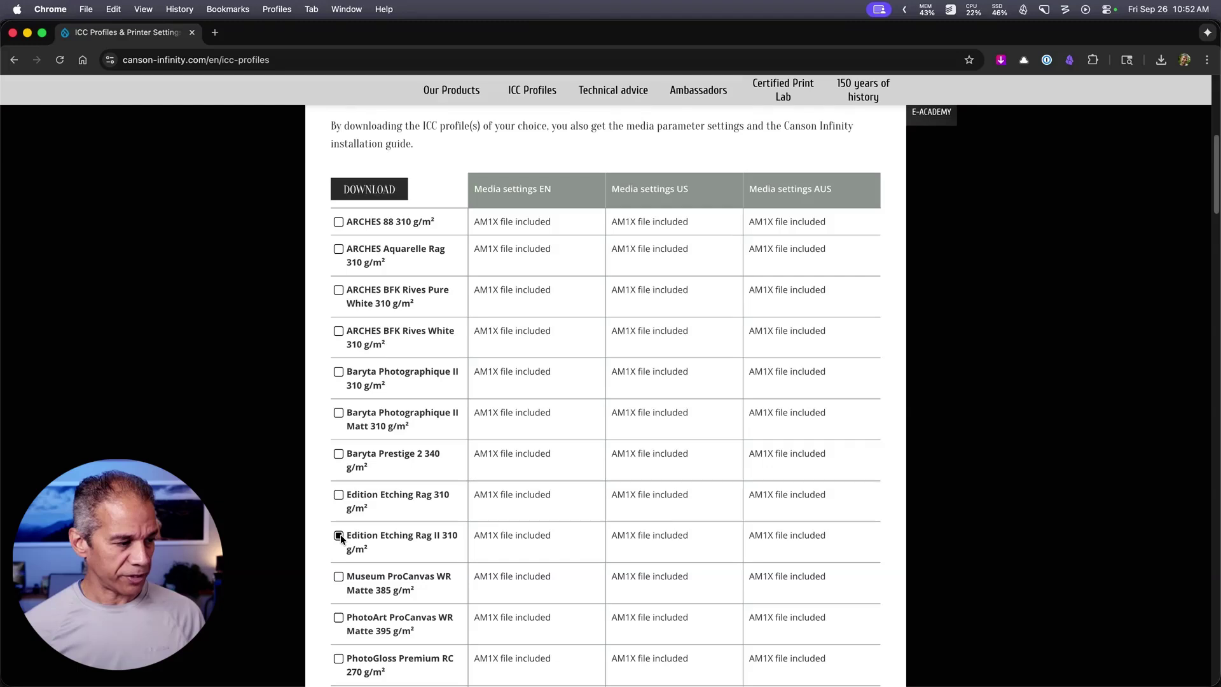
click(367, 191)
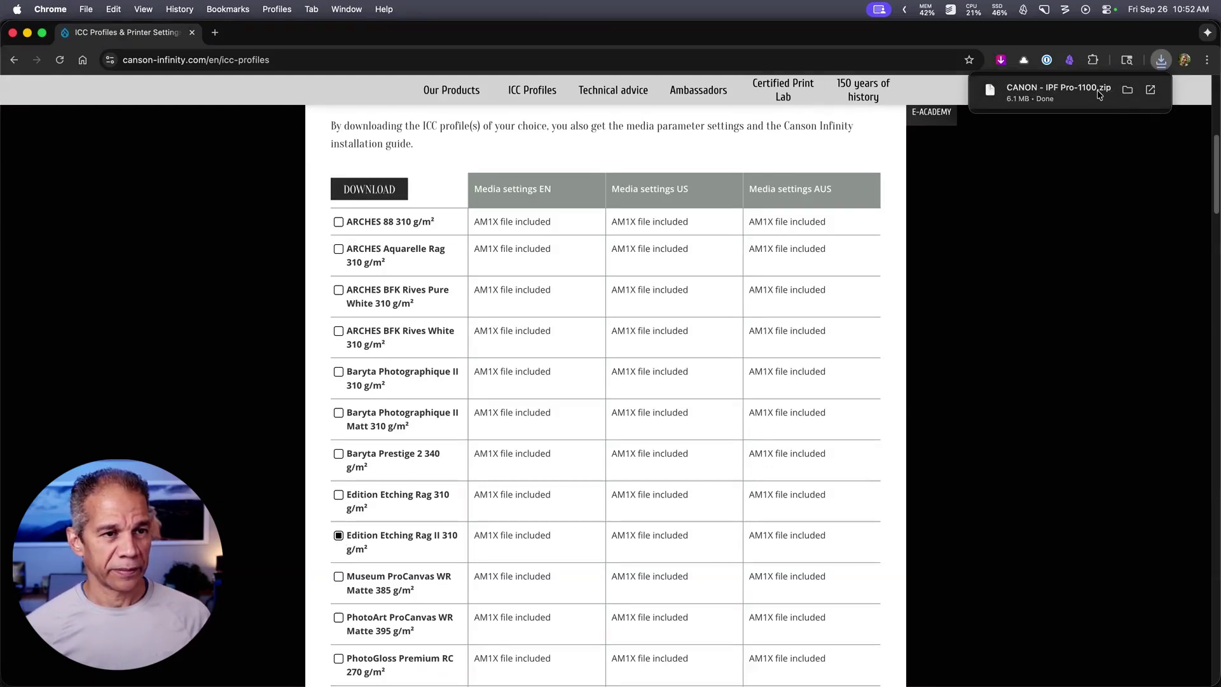
Extract the downloaded zip and the cifa_iPfpro1100_edition2_310 archive to reach its .icc and .am1x files
click(1098, 90)
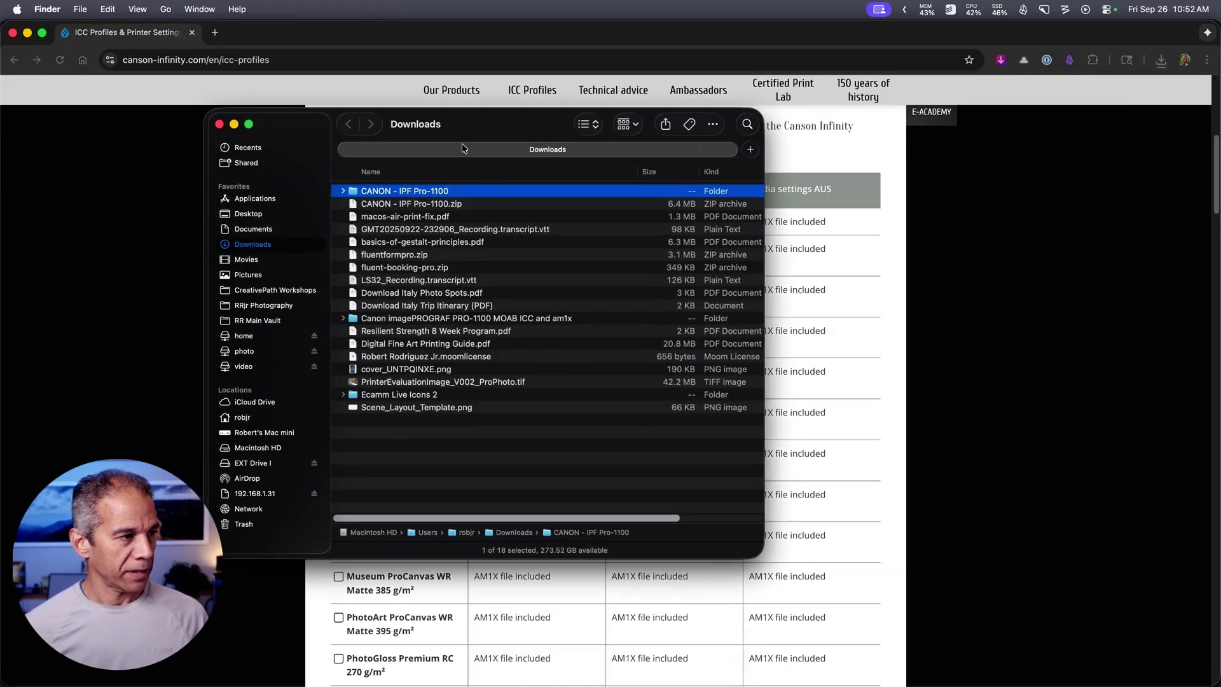
drag(462, 143, 639, 173)
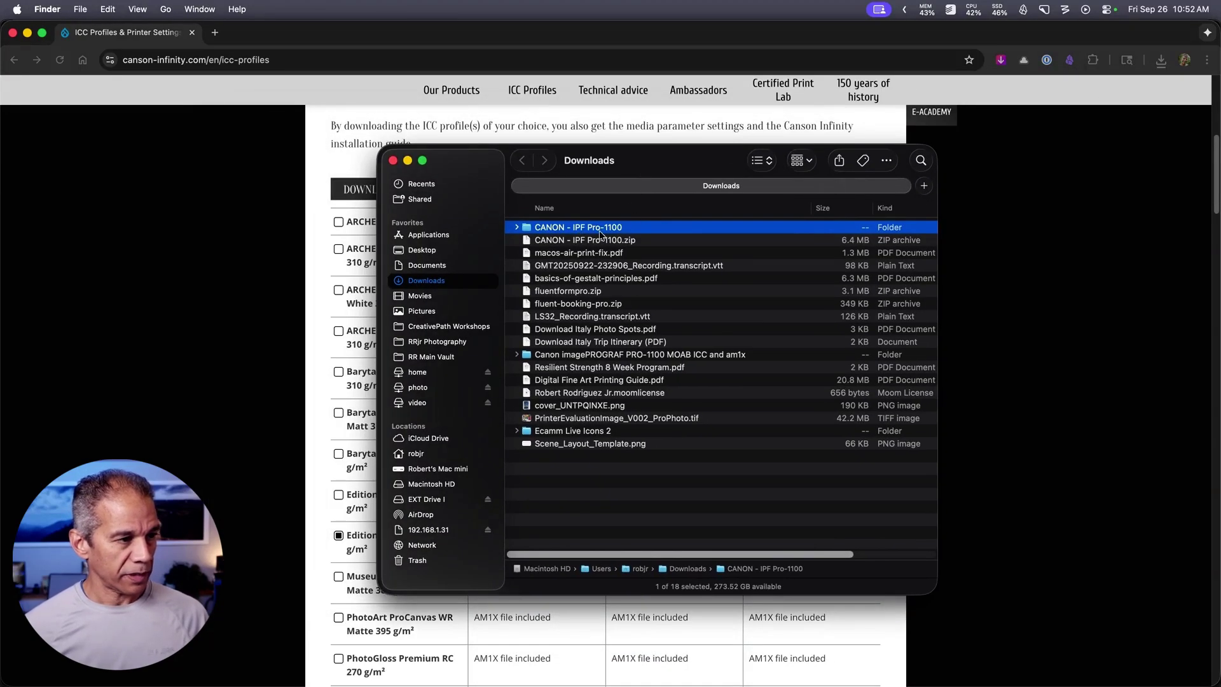
click(557, 239)
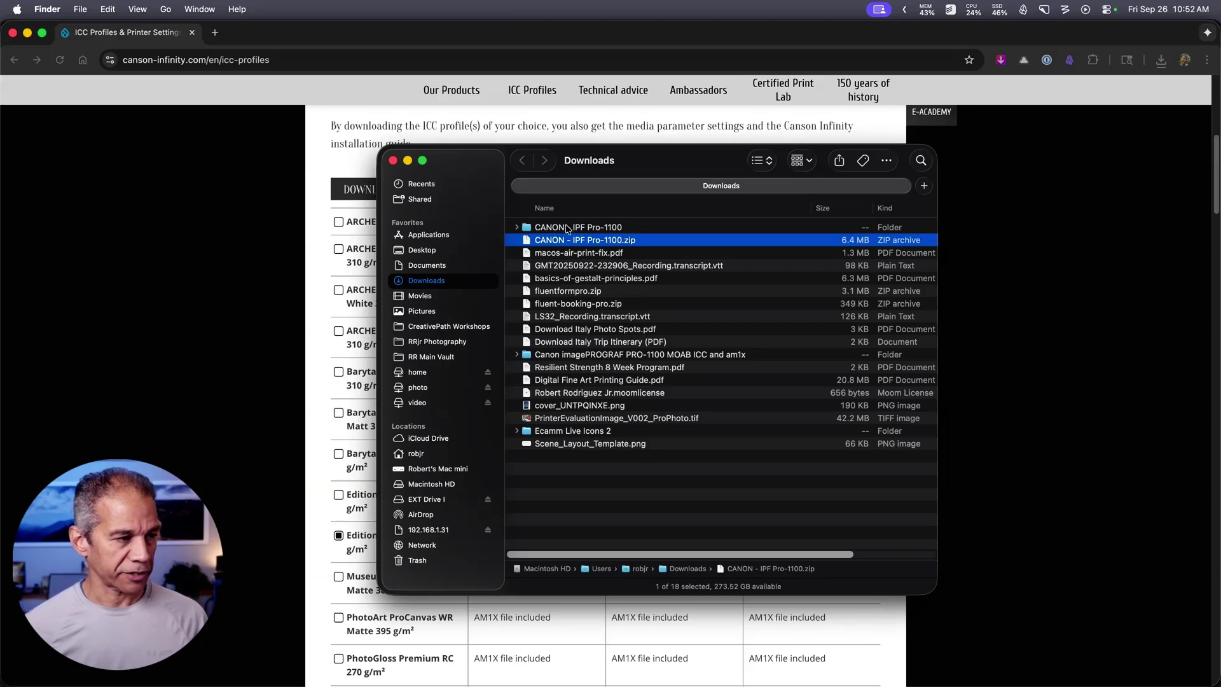
click(568, 229)
double_click(568, 229)
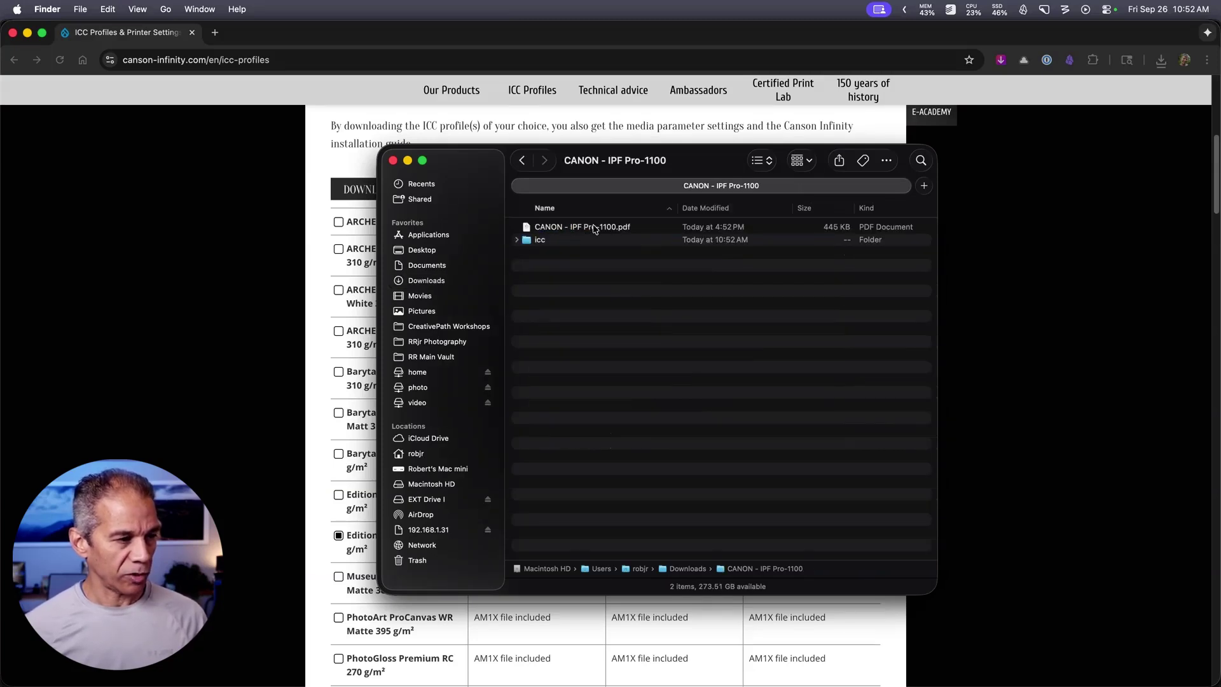
double_click(549, 246)
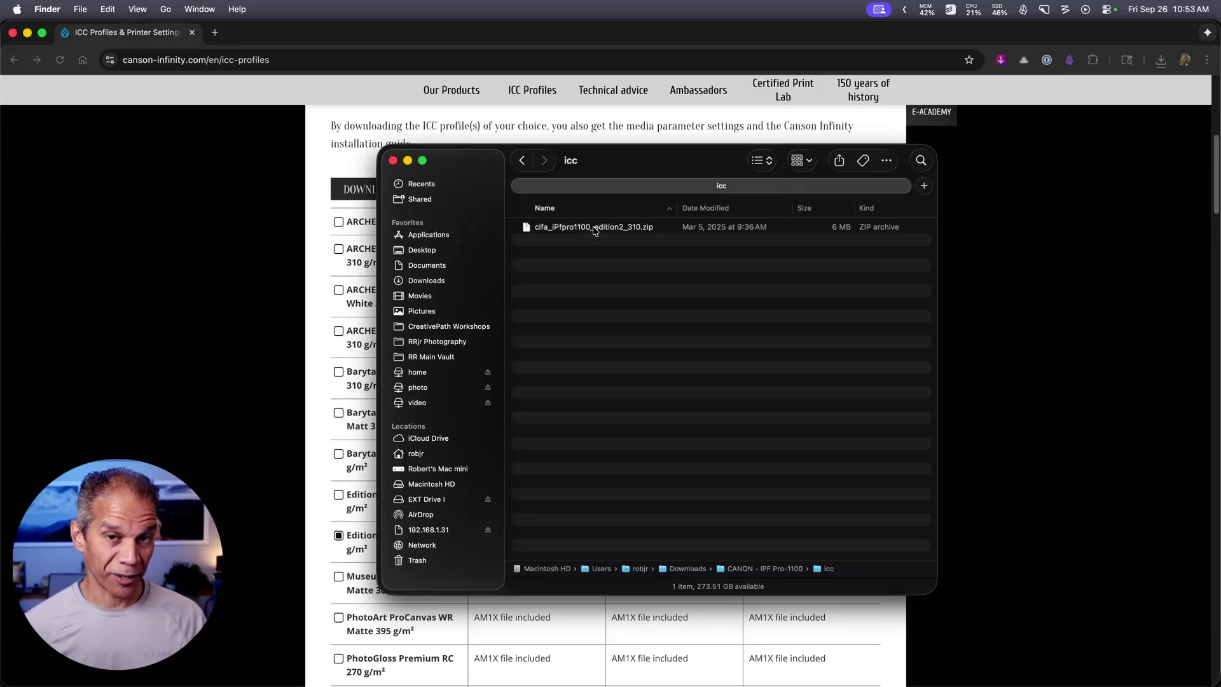
click(599, 229)
double_click(599, 229)
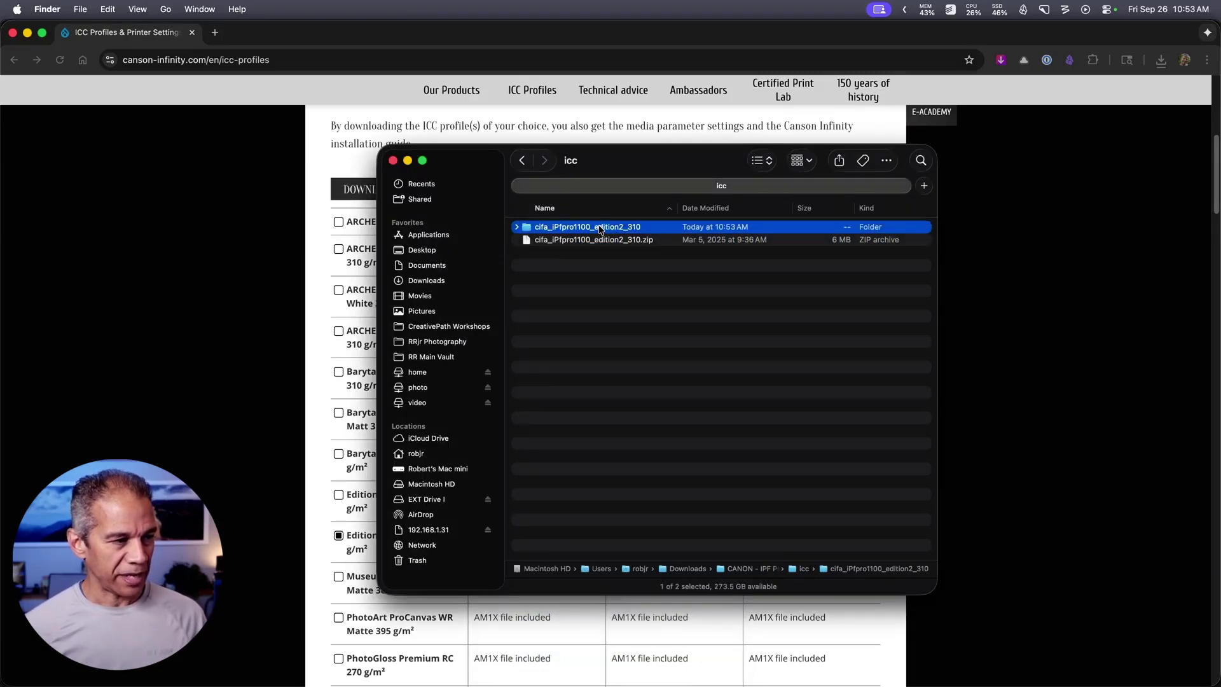
double_click(599, 229)
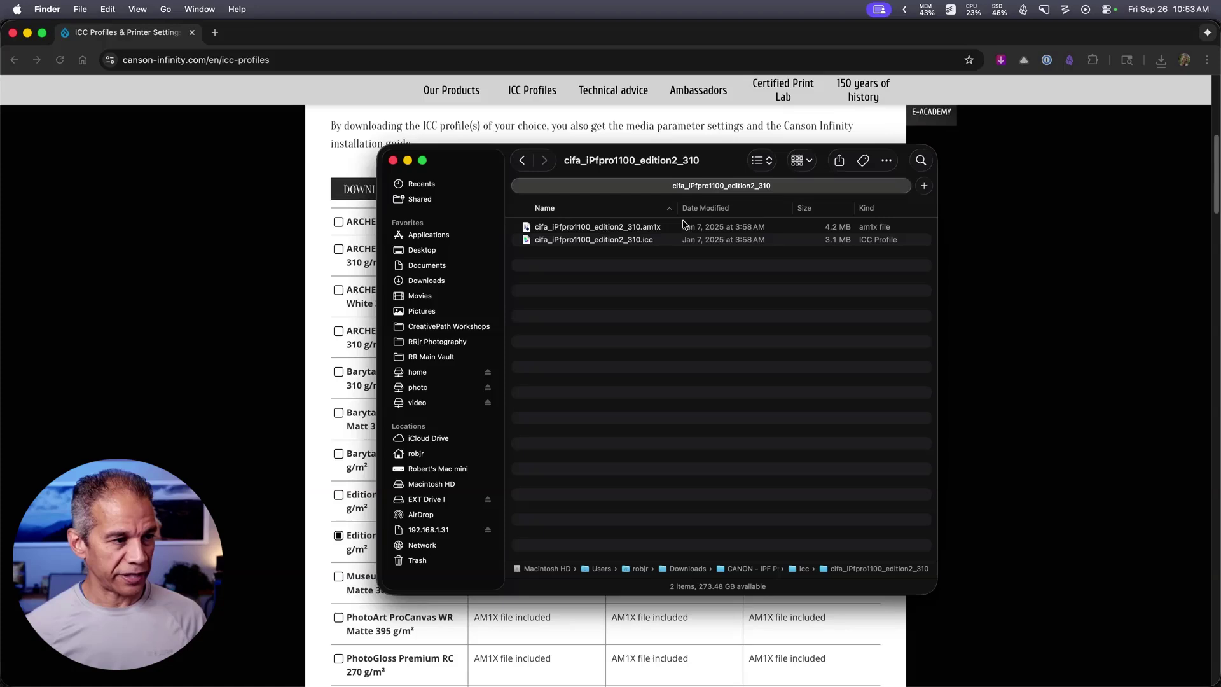
click(631, 242)
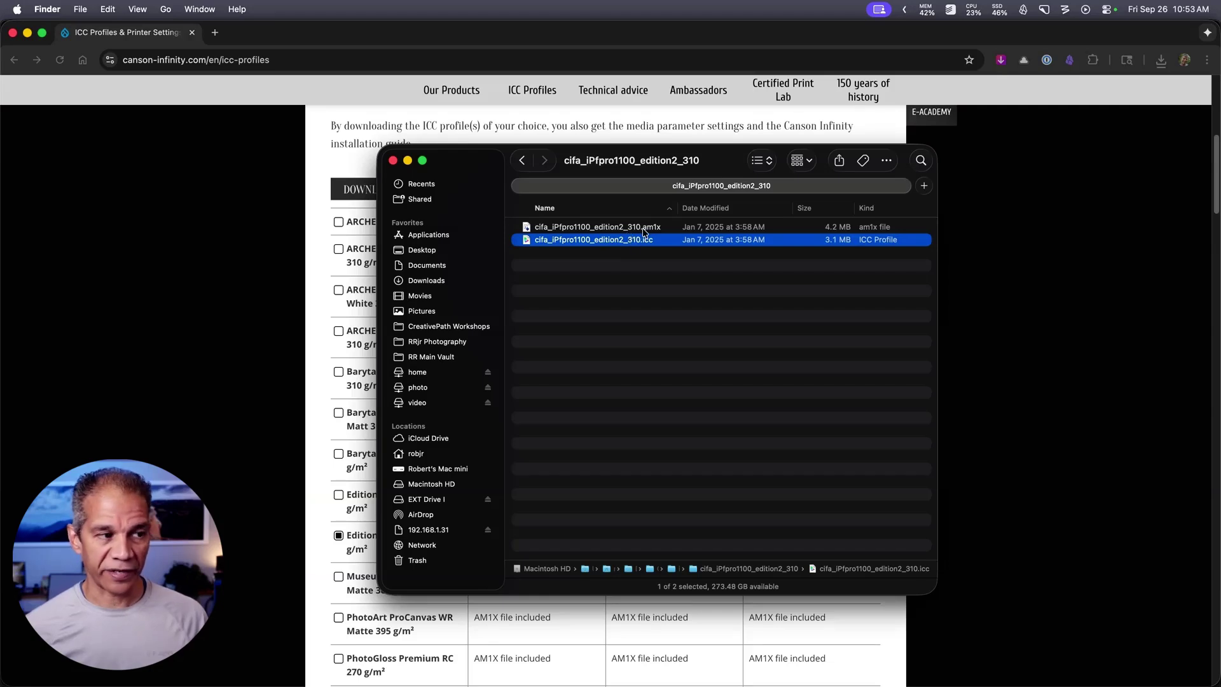
click(644, 230)
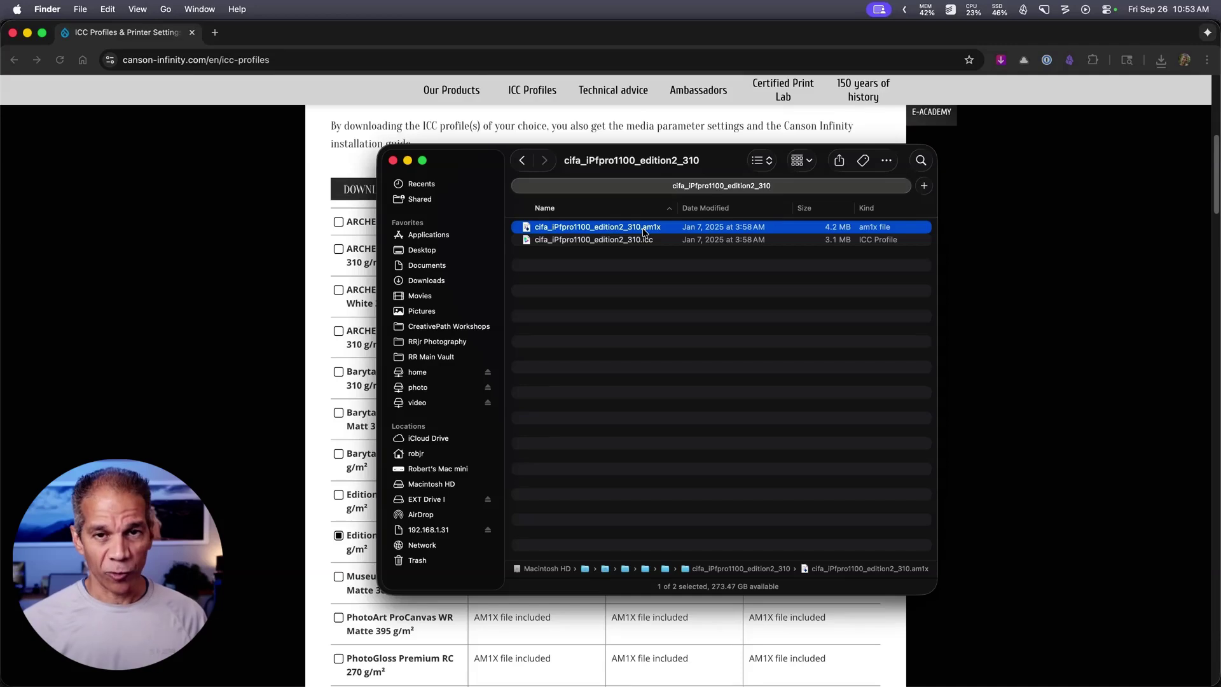
Launch Media Configuration Tool.app from Applications > Canon Utilities > Media Configuration Tool
mouse_move(366, 668)
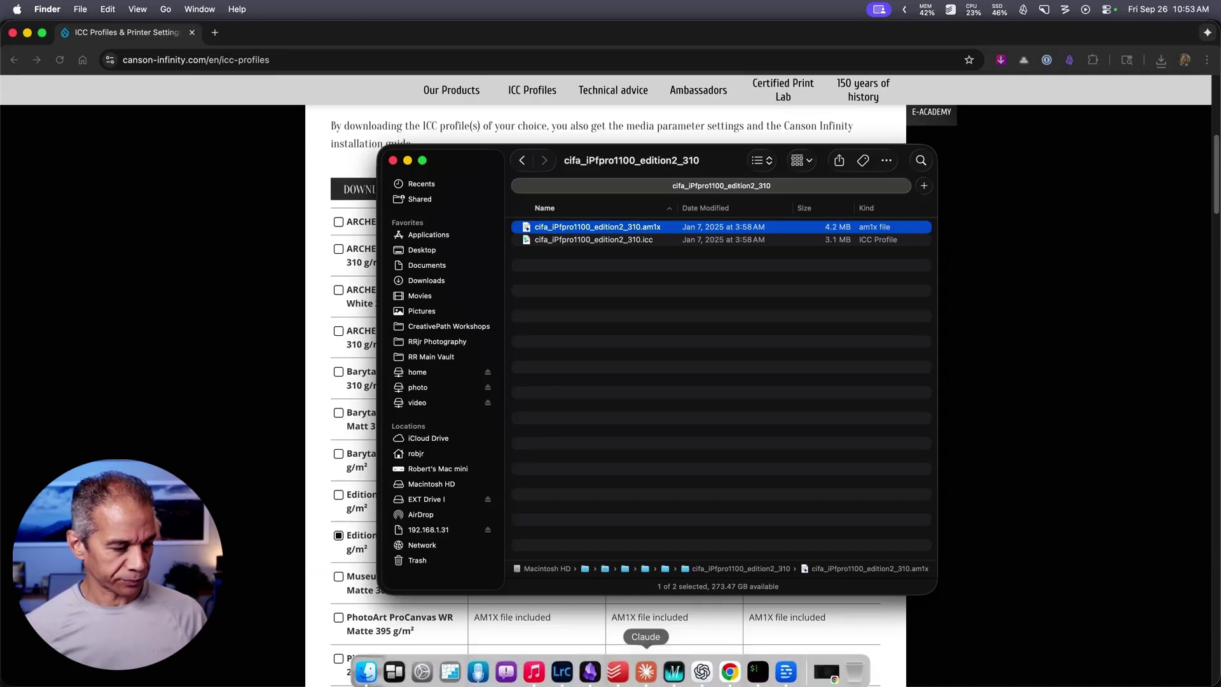
click(366, 668)
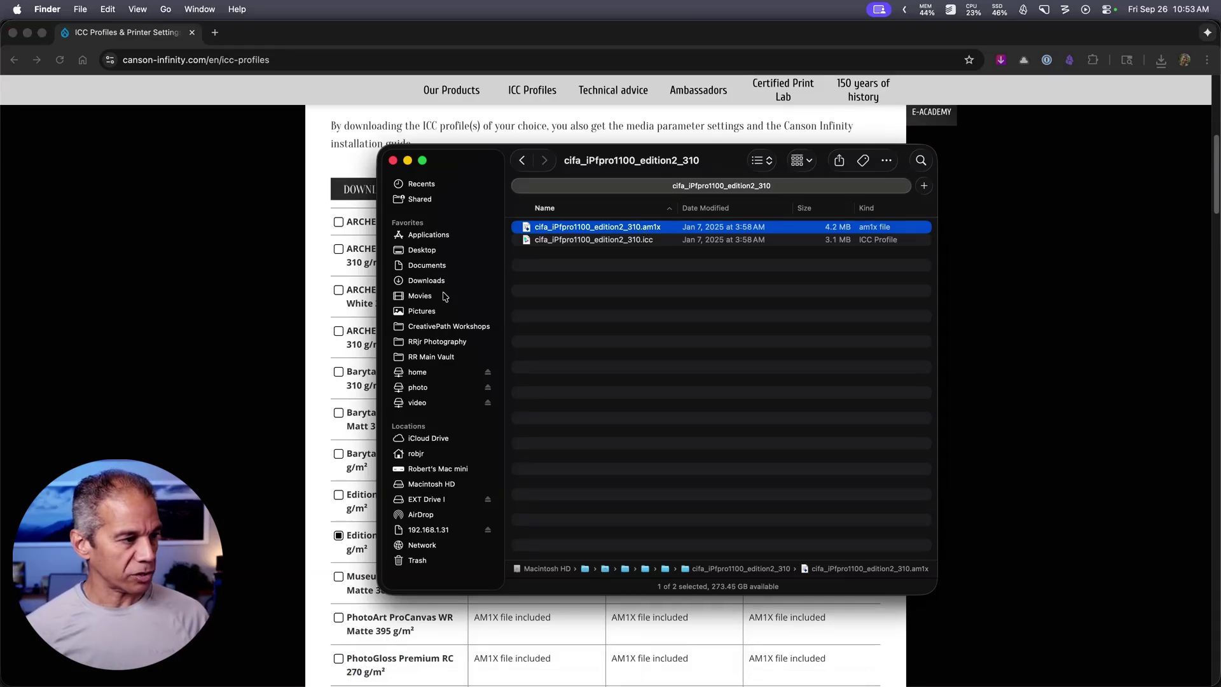
click(439, 235)
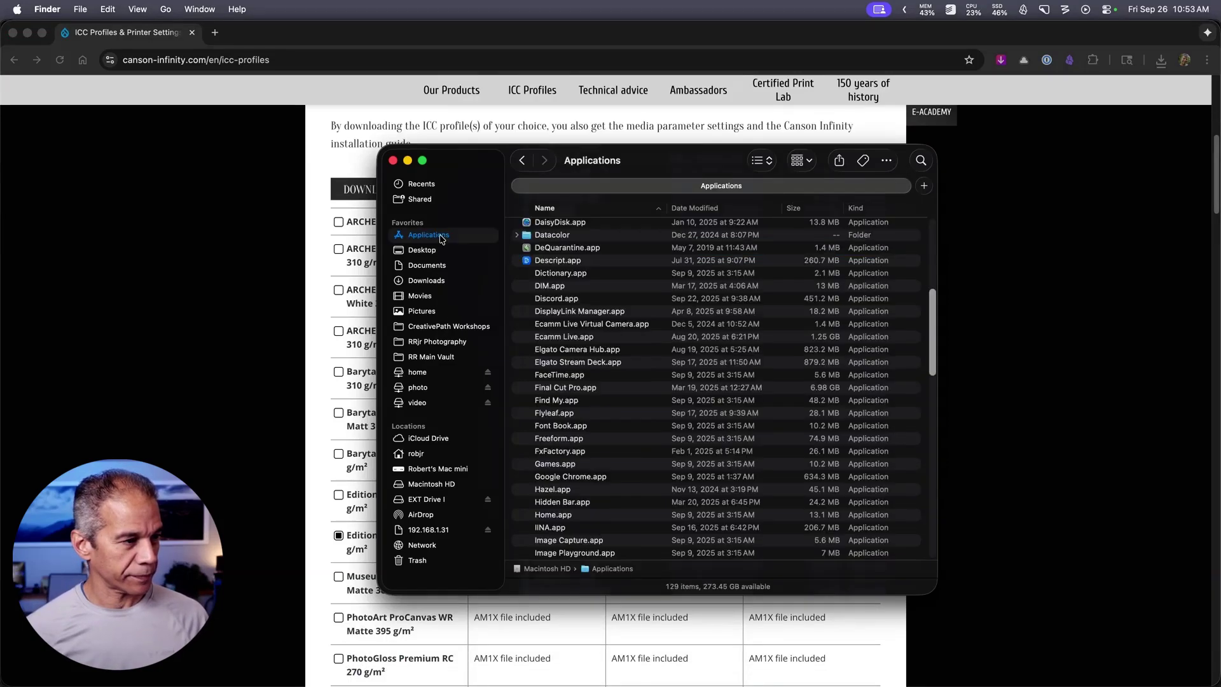
scroll(550, 254, up, 10)
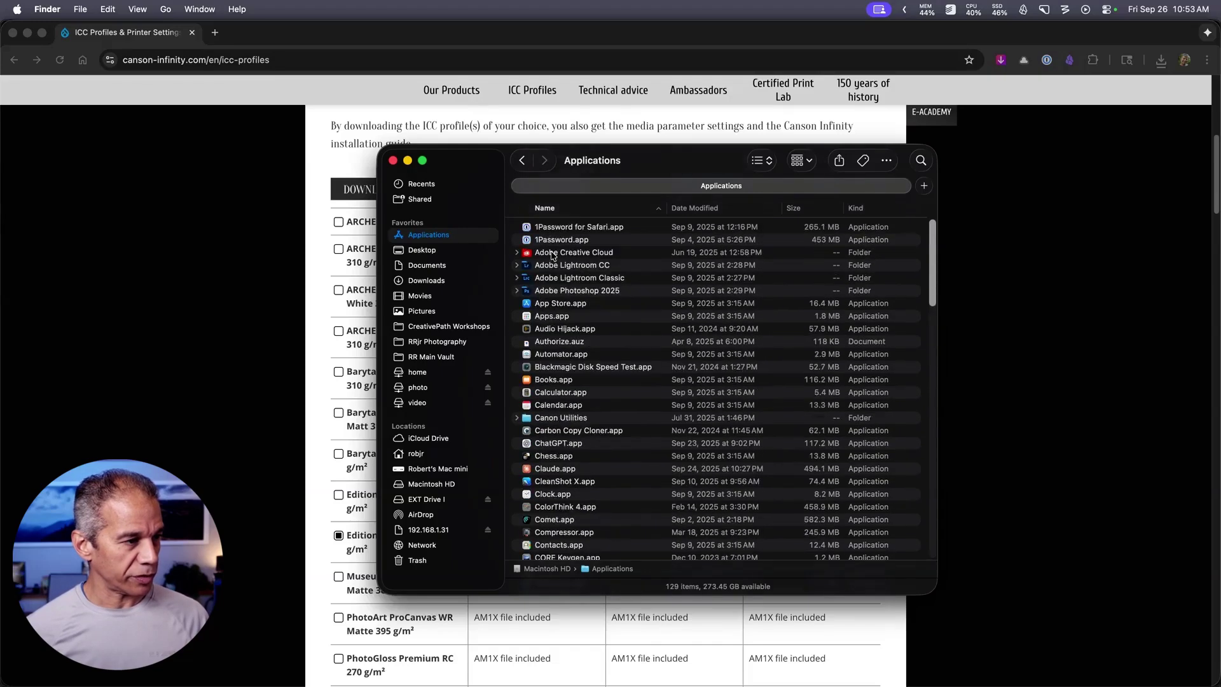
click(560, 352)
double_click(558, 351)
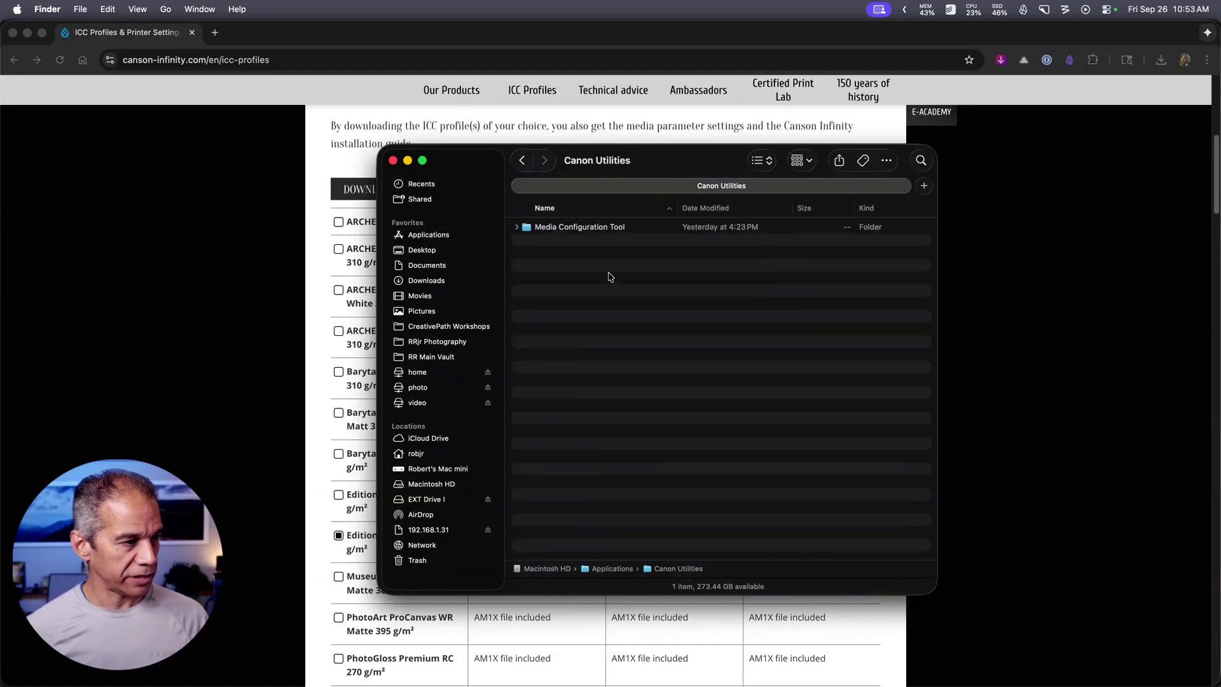
double_click(592, 230)
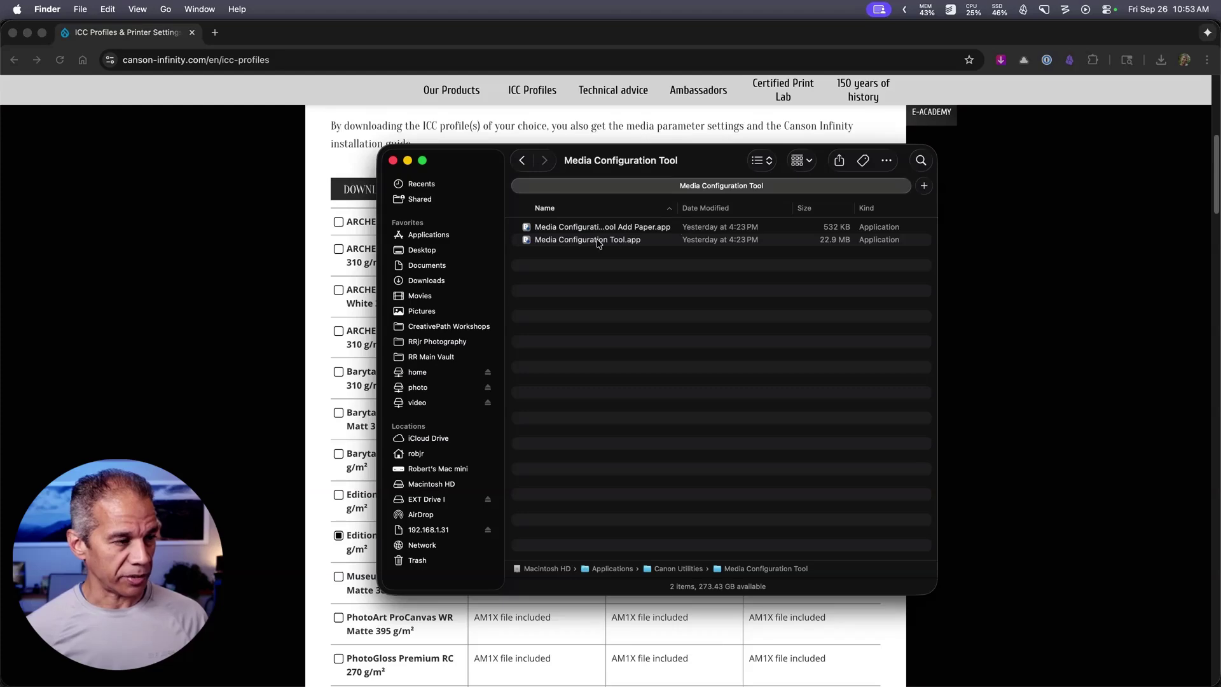
double_click(592, 239)
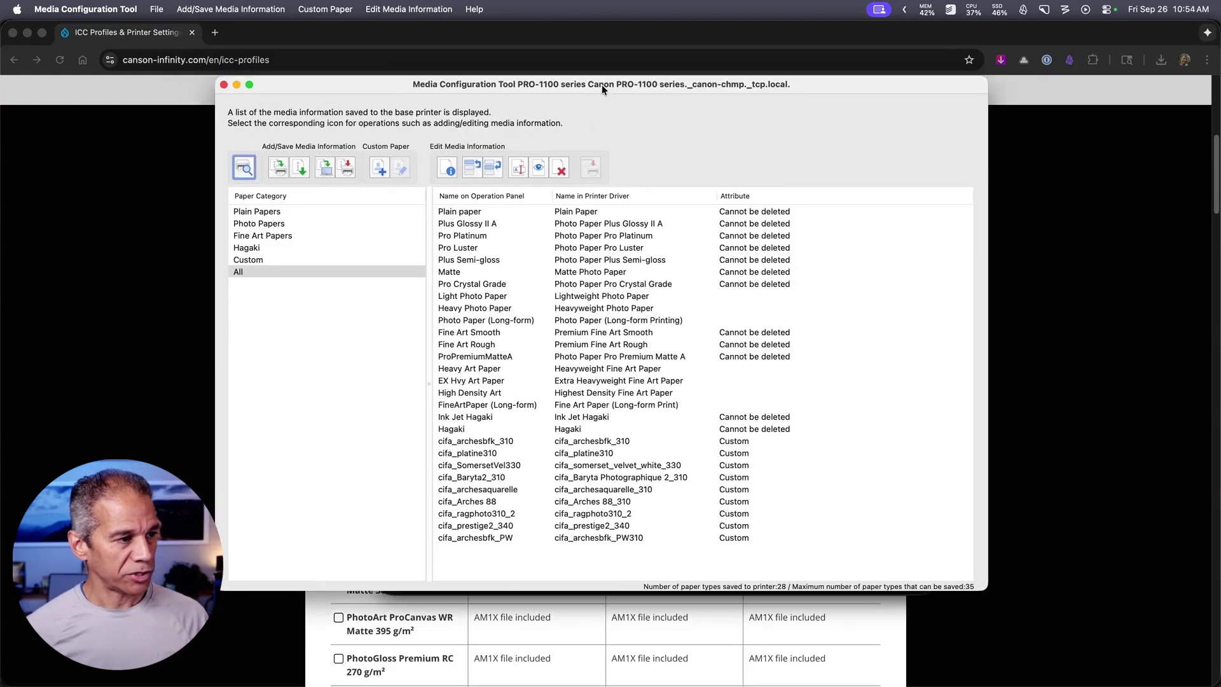
Choose PRO-1100 series as the base printer and review its media list
click(246, 169)
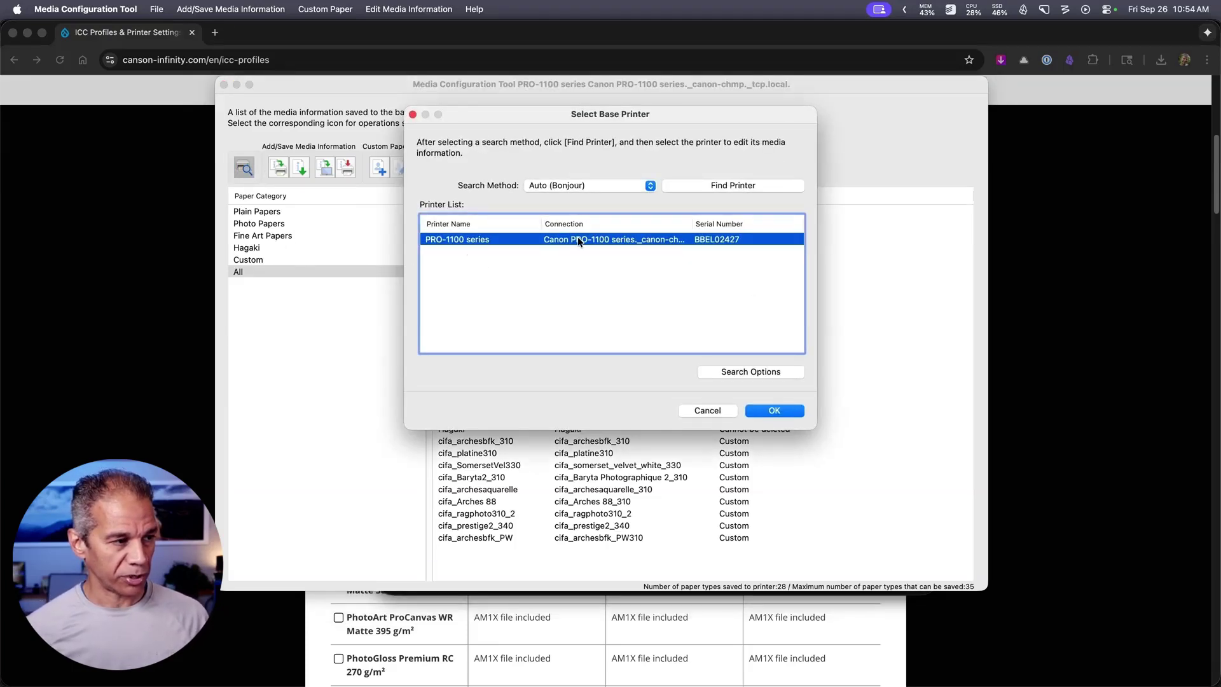
click(770, 412)
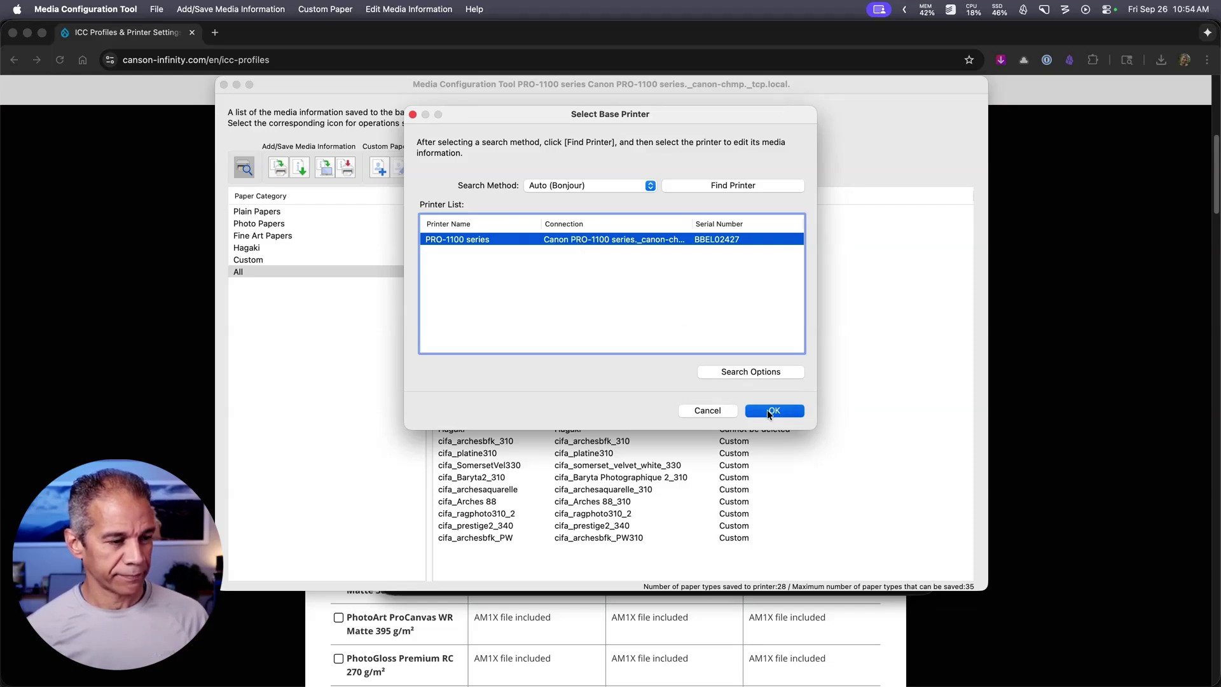
click(771, 411)
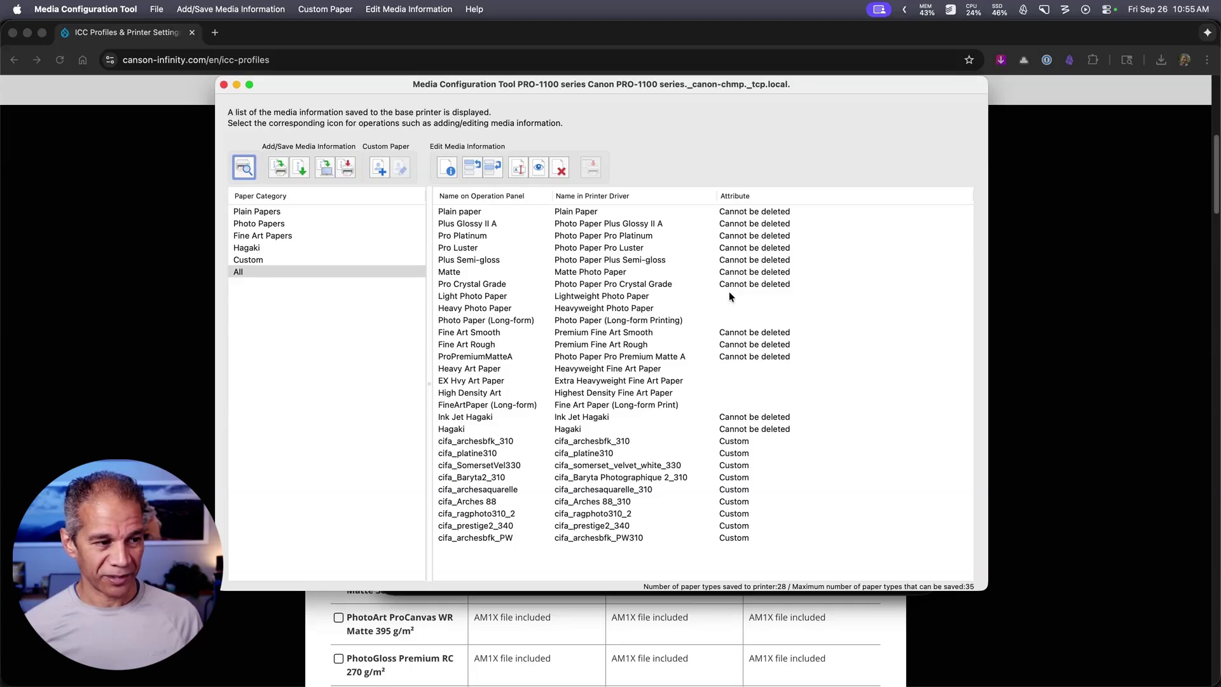
click(637, 298)
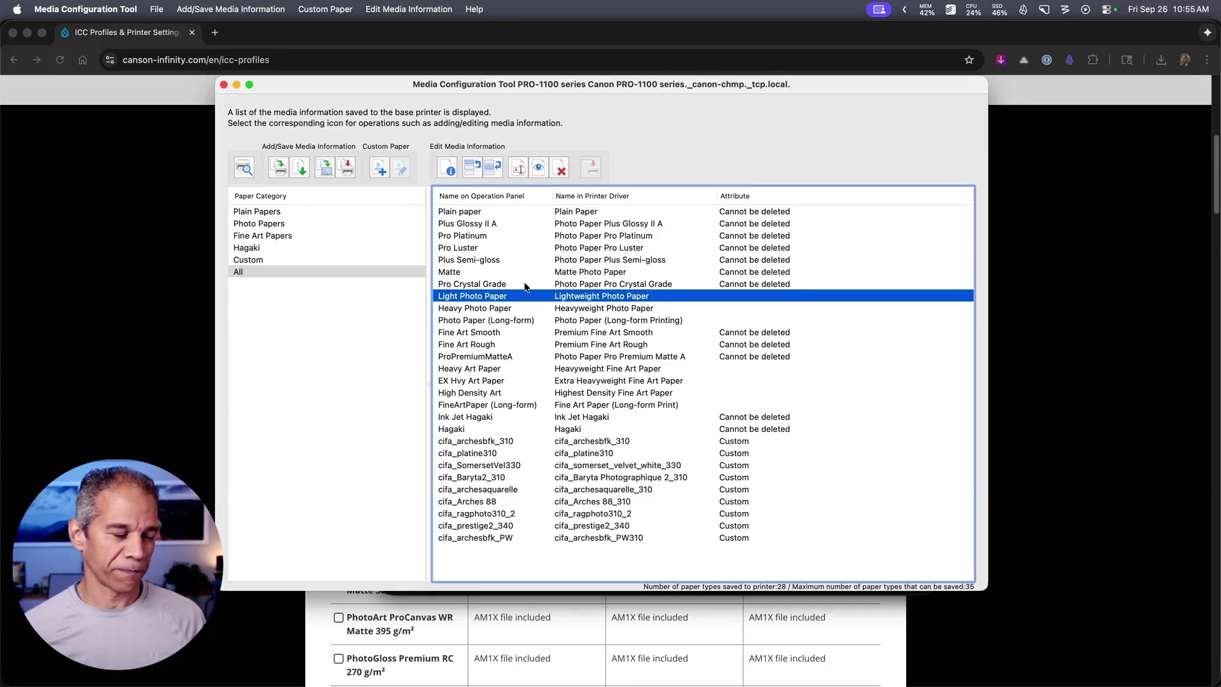
Import cifa_iPfpro1100_edition2_310.am1x, tick cifa_edition310_2, and continue to the printer update
click(278, 167)
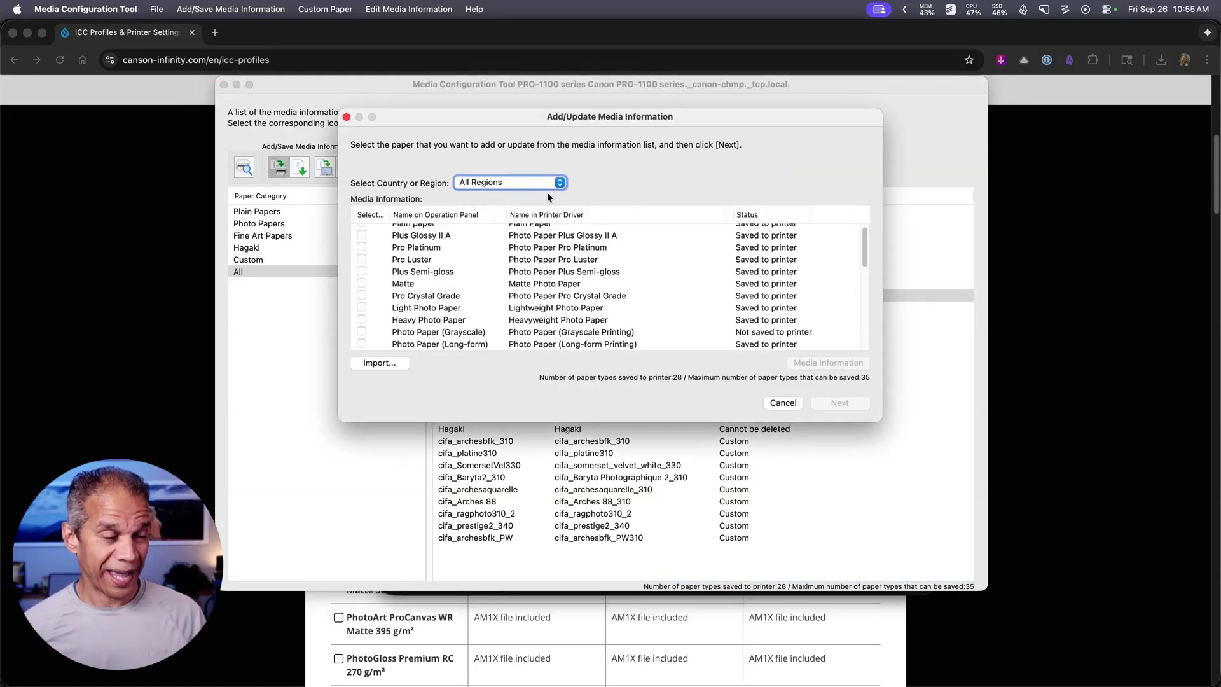
click(392, 364)
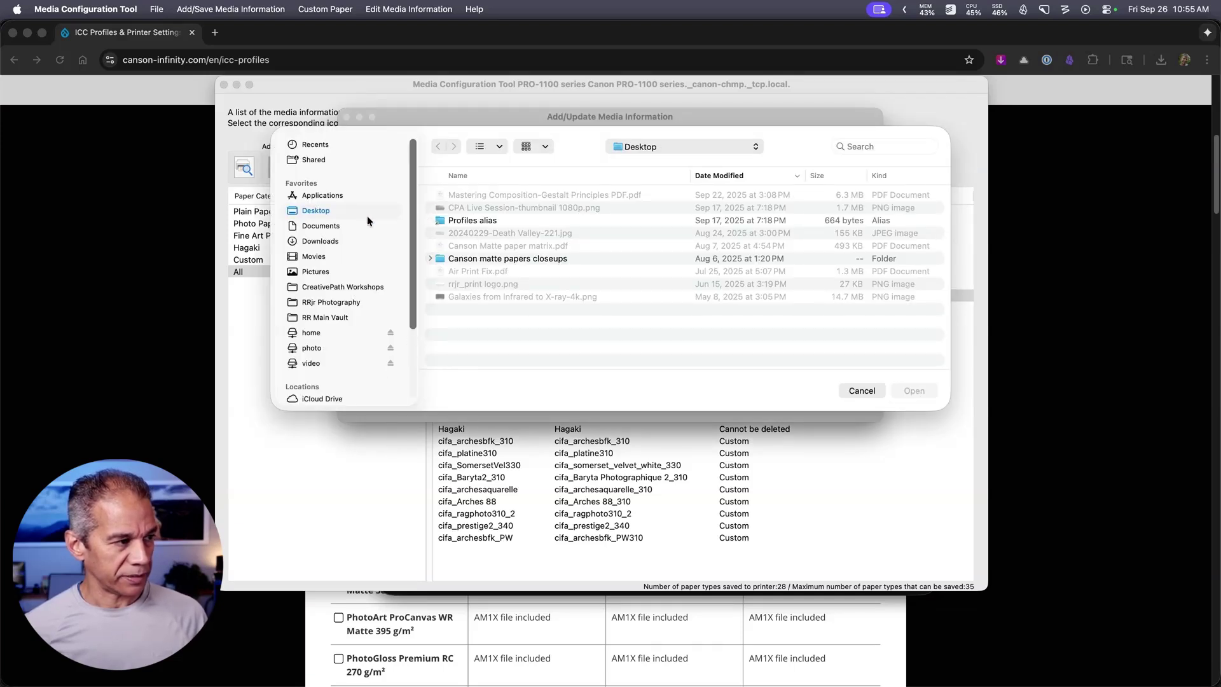
click(336, 240)
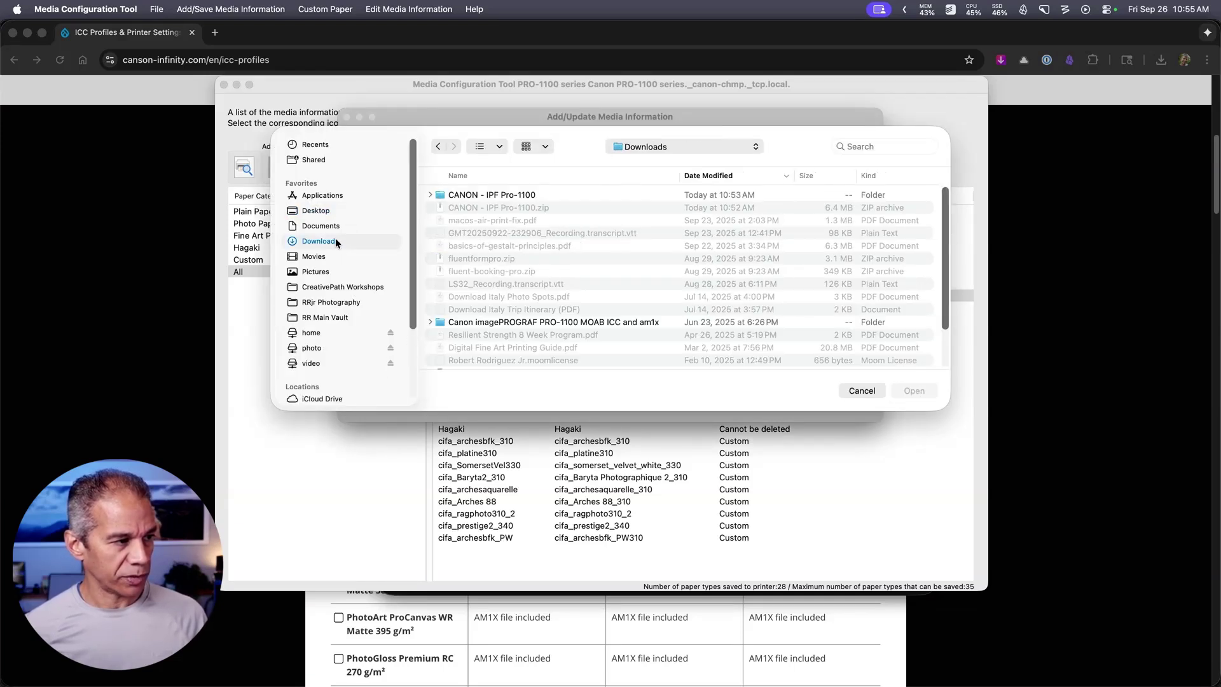
double_click(494, 194)
double_click(482, 206)
double_click(490, 197)
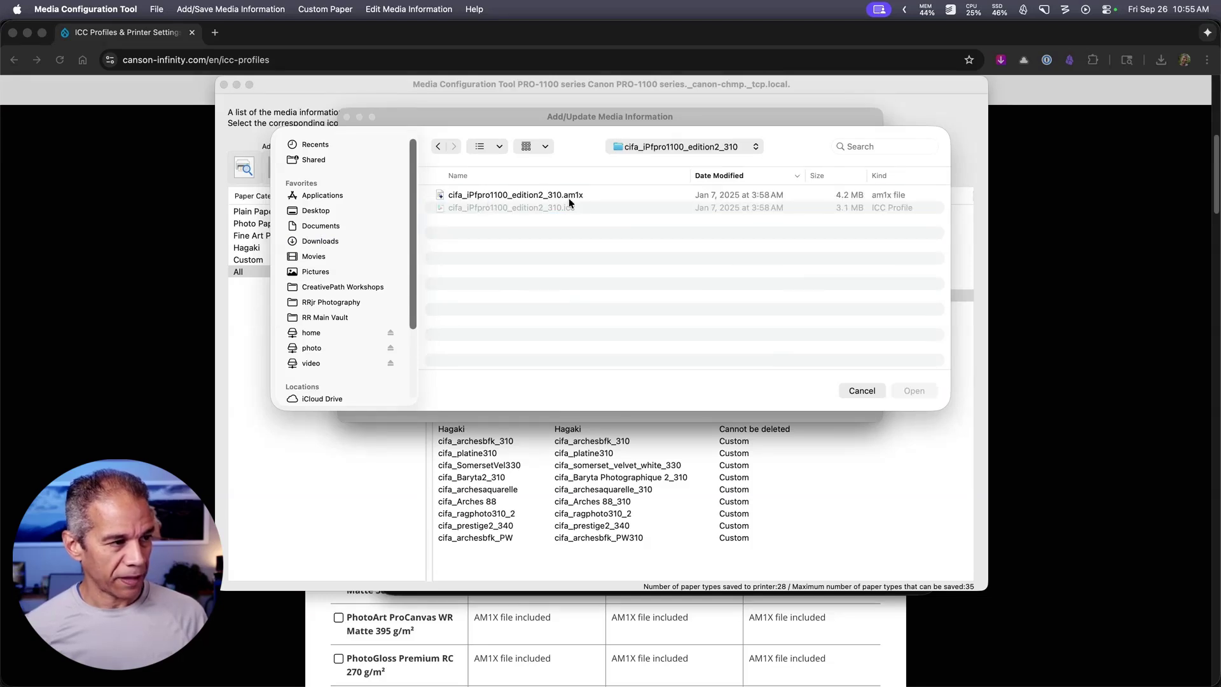
click(552, 196)
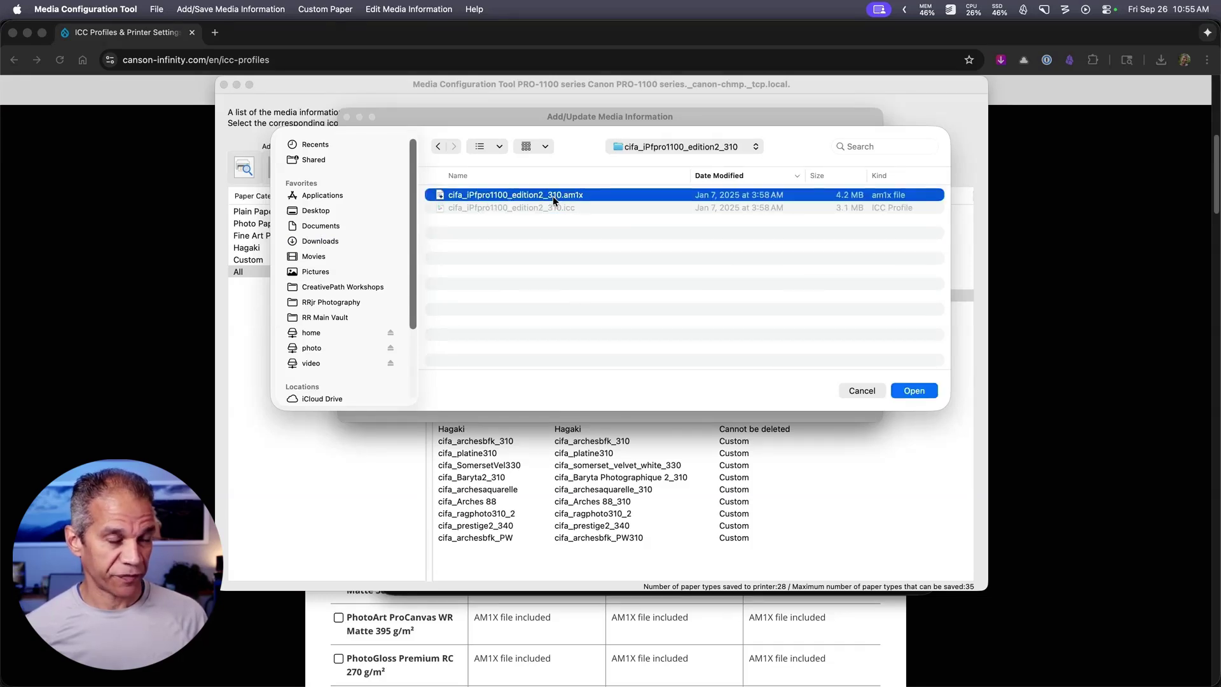
click(895, 391)
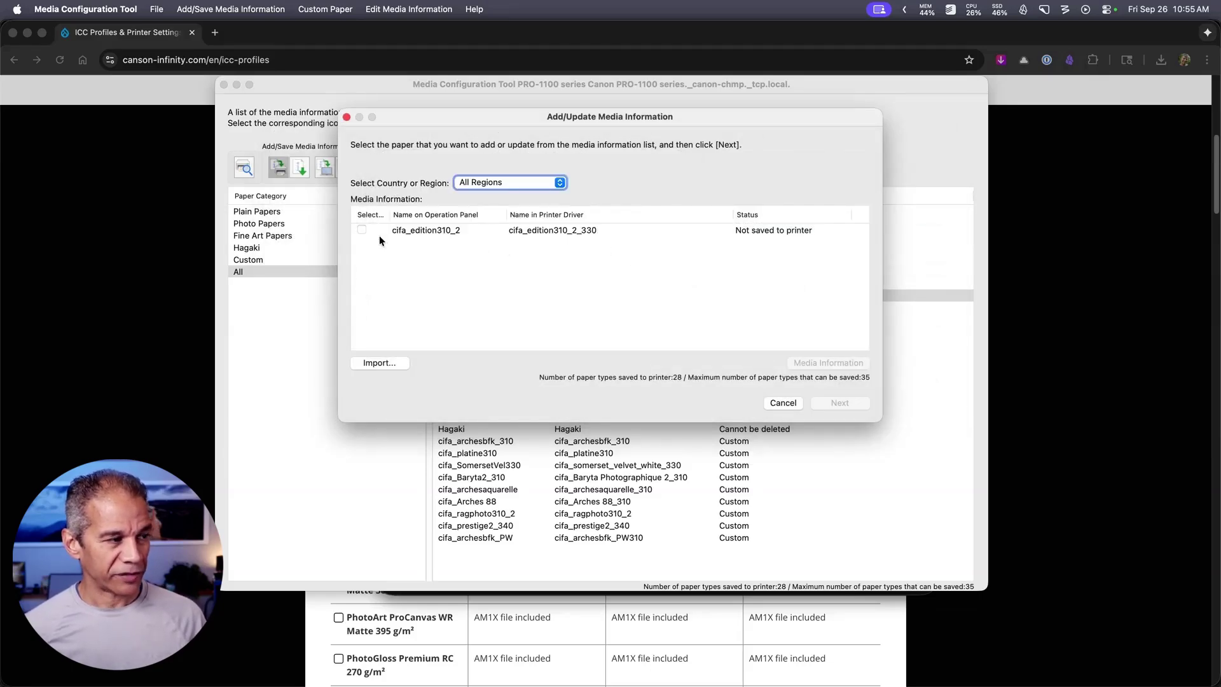
click(361, 229)
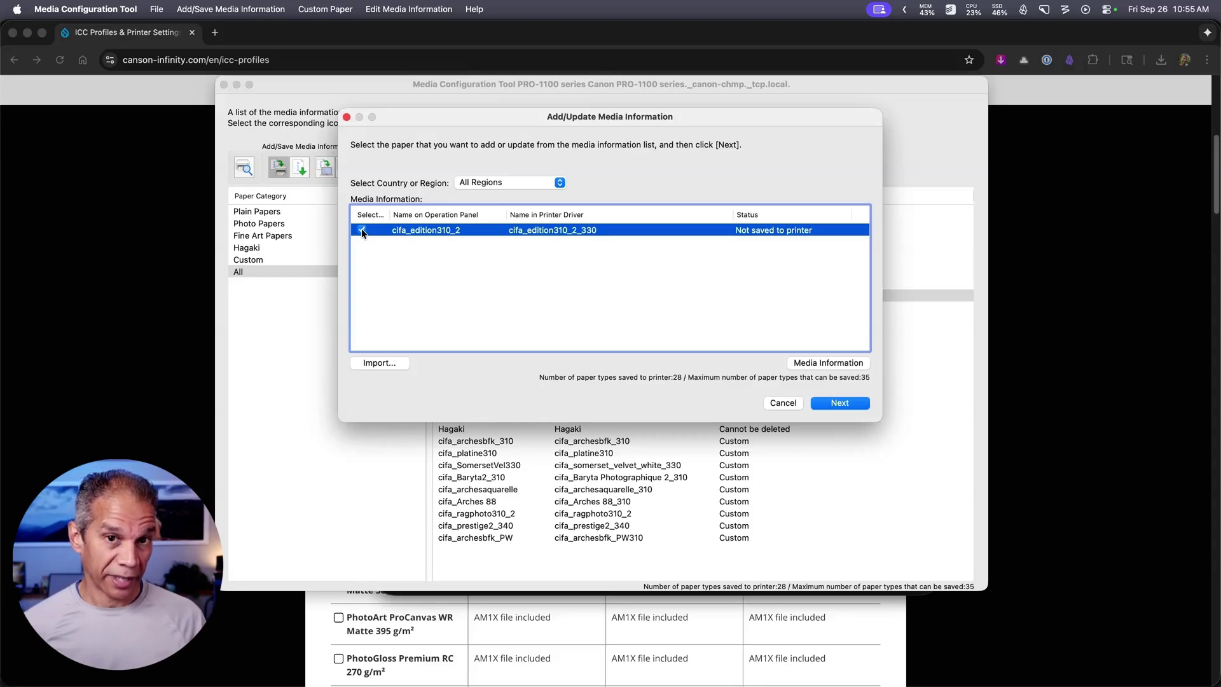
click(856, 402)
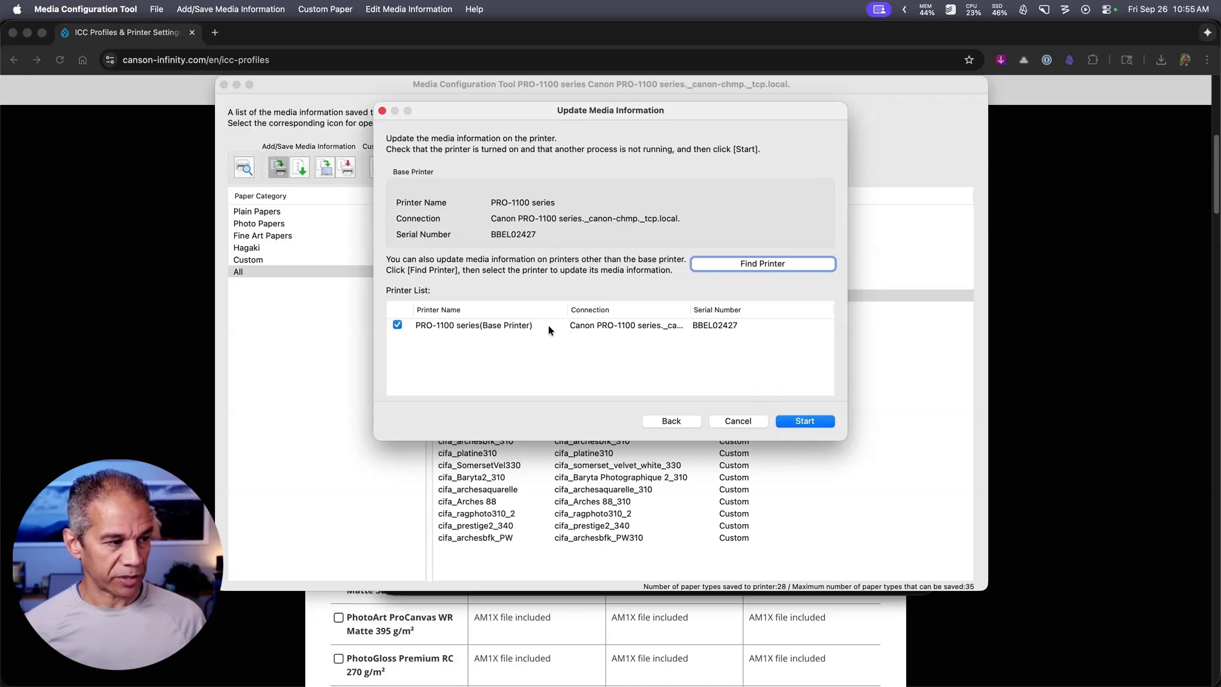
Send cifa_edition310_2 to the PRO-1100, confirm the update, and accept updating driver media too
click(810, 424)
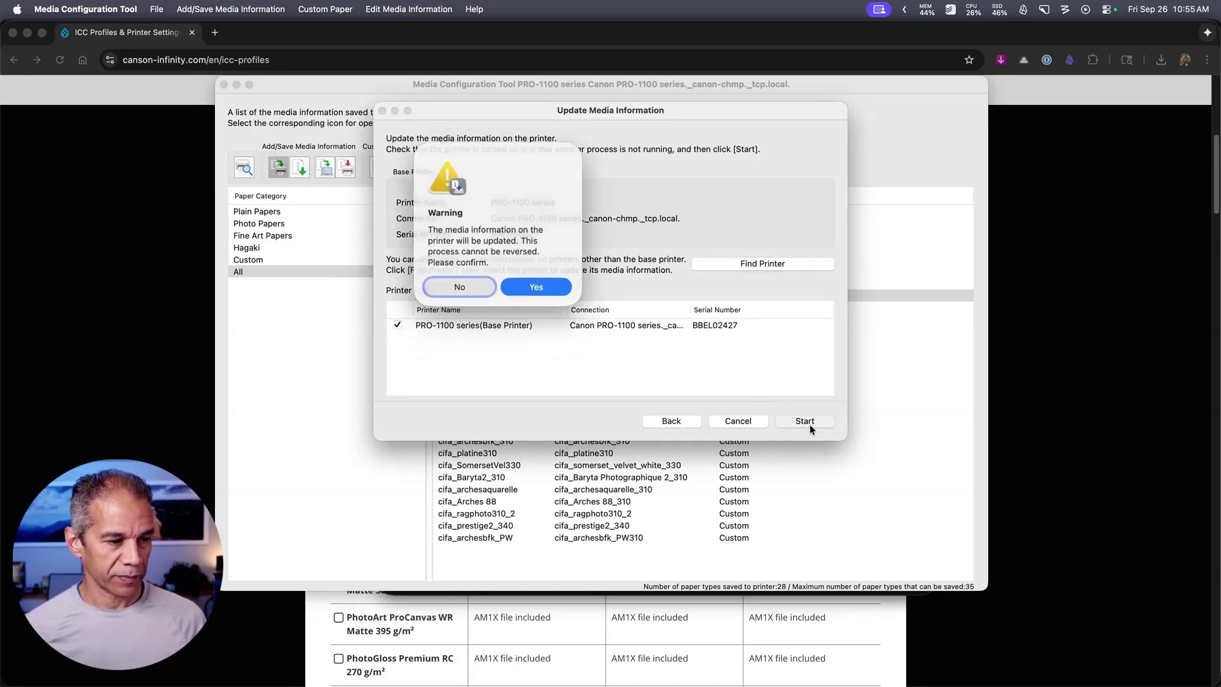
click(534, 287)
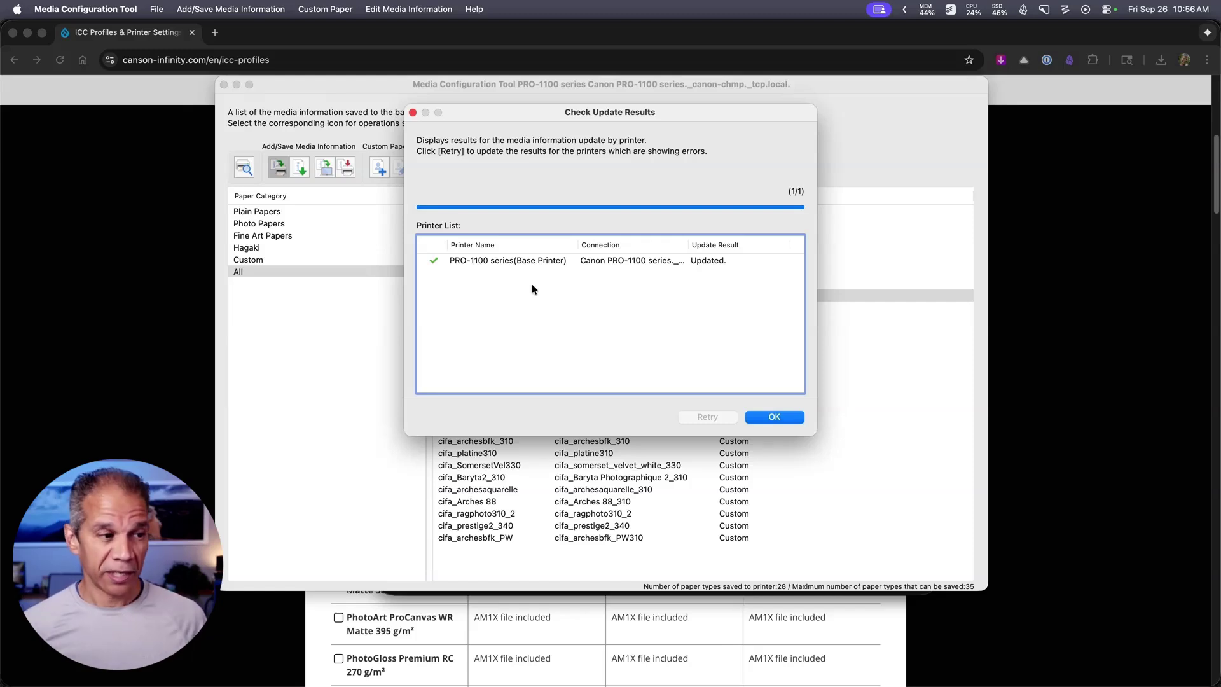
click(775, 417)
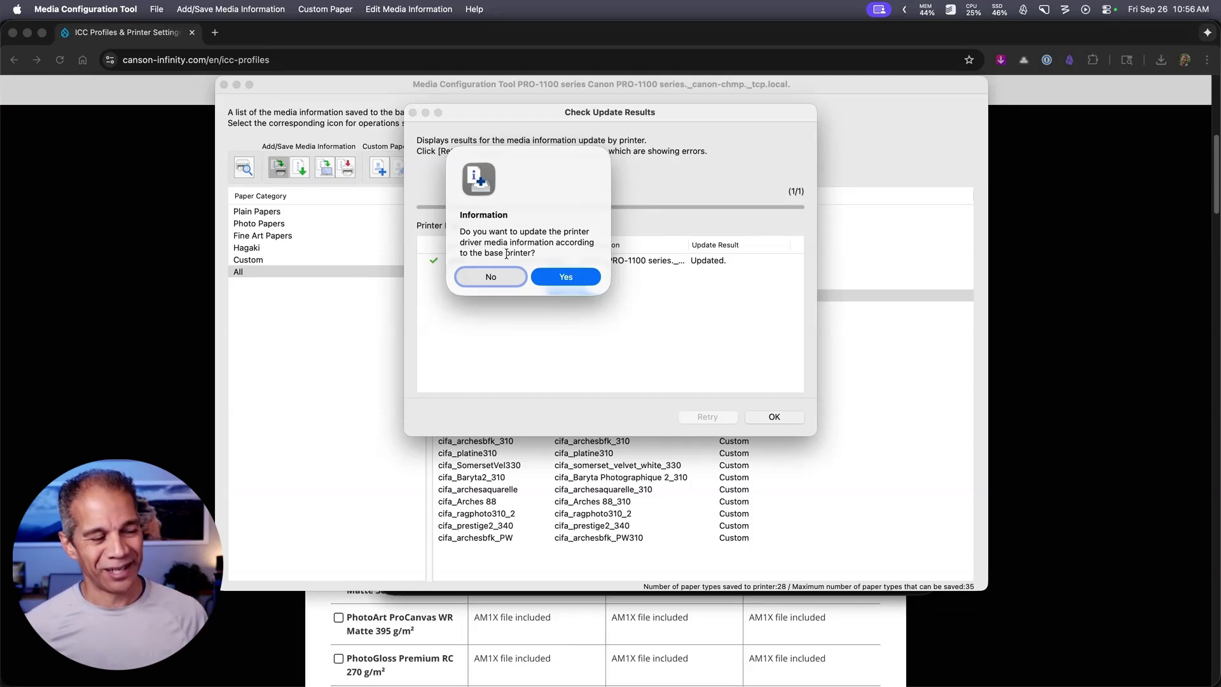
click(564, 277)
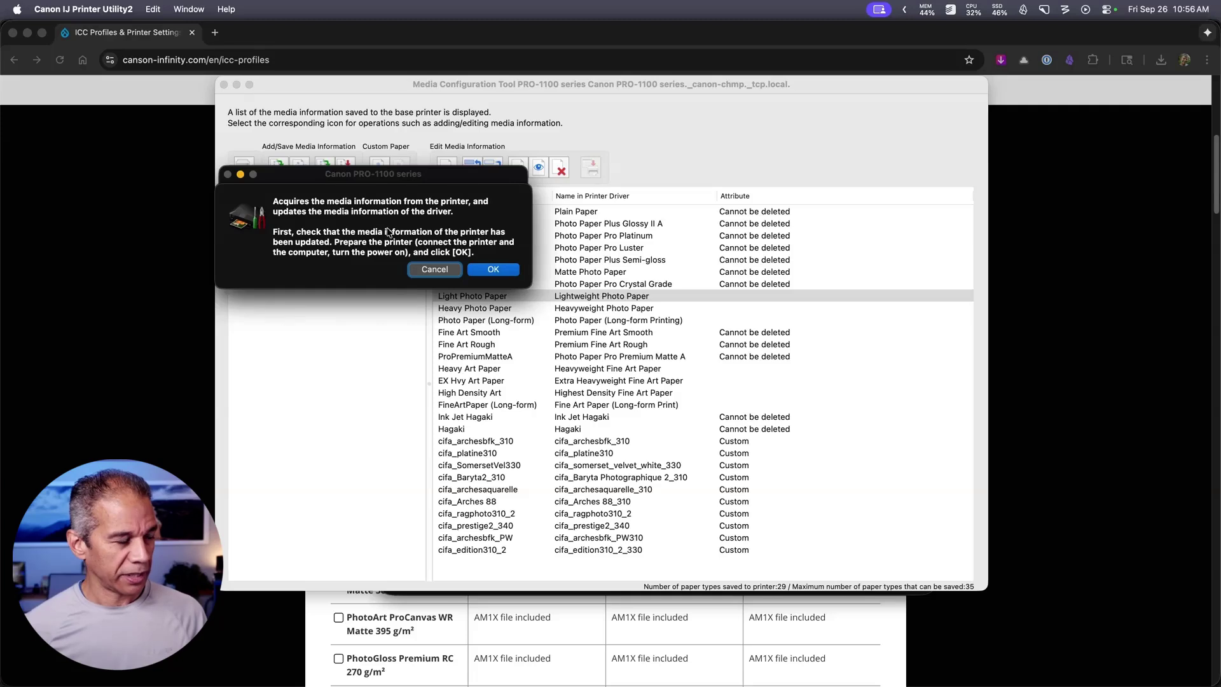
Attempt the driver media update with the admin password, then dismiss the unexpected-error message
click(485, 271)
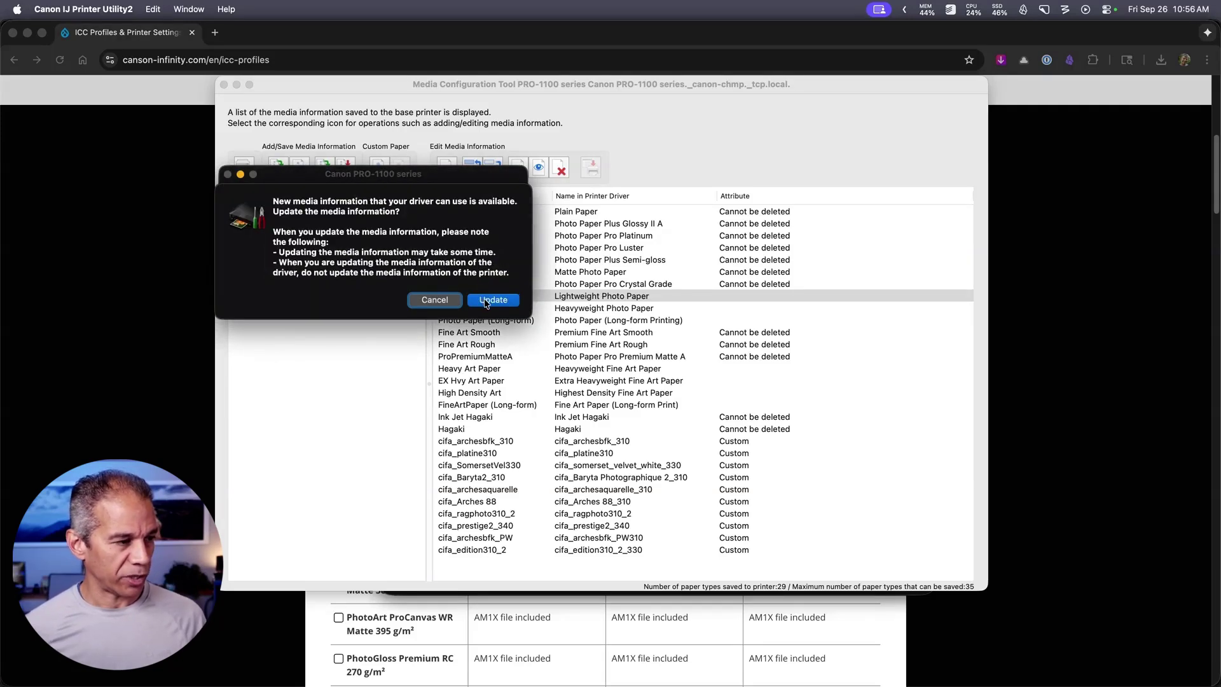
click(483, 301)
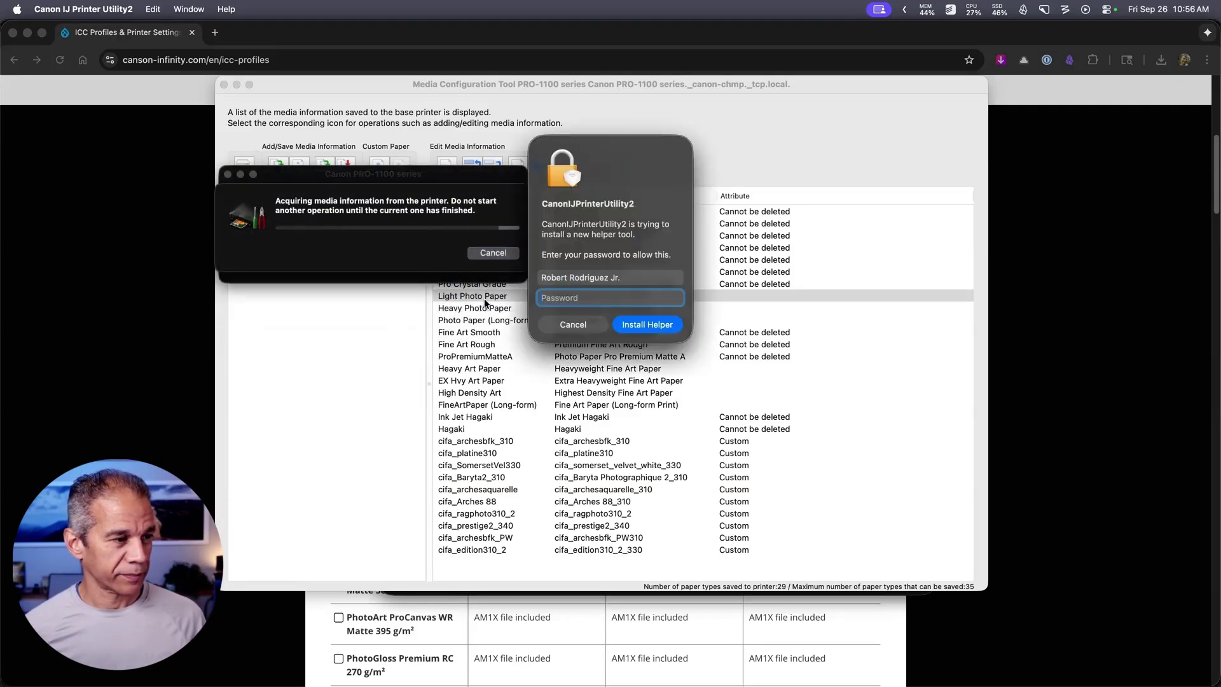
text(••••••••)
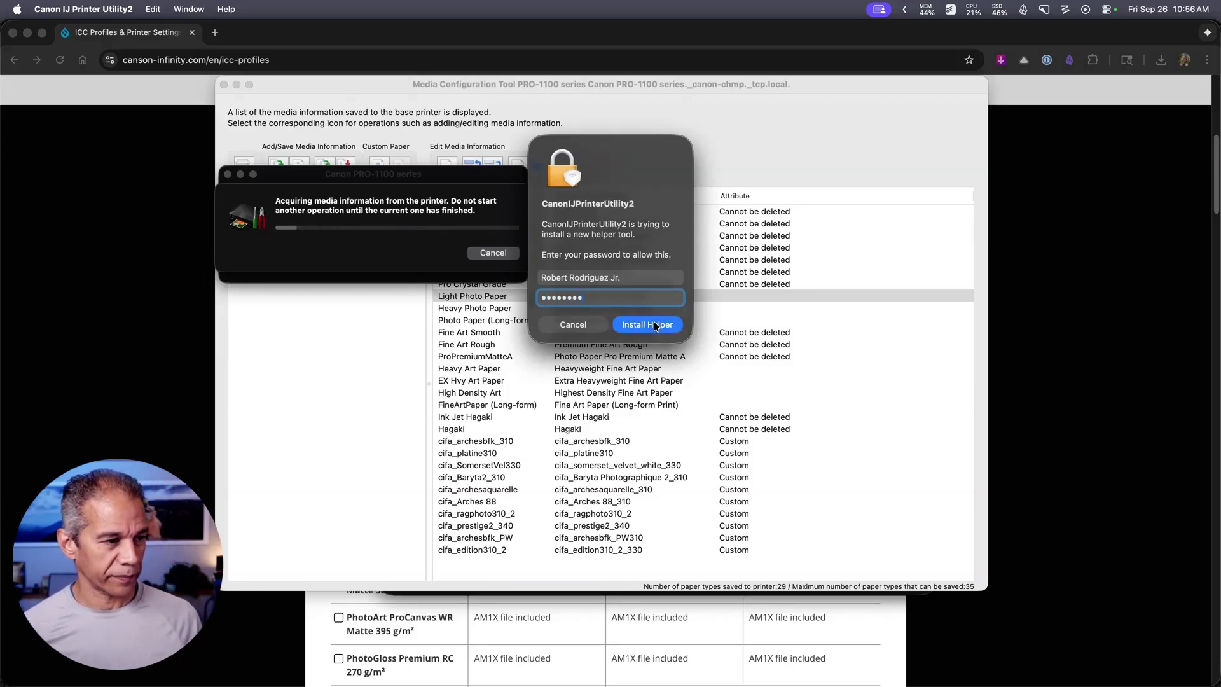
click(654, 321)
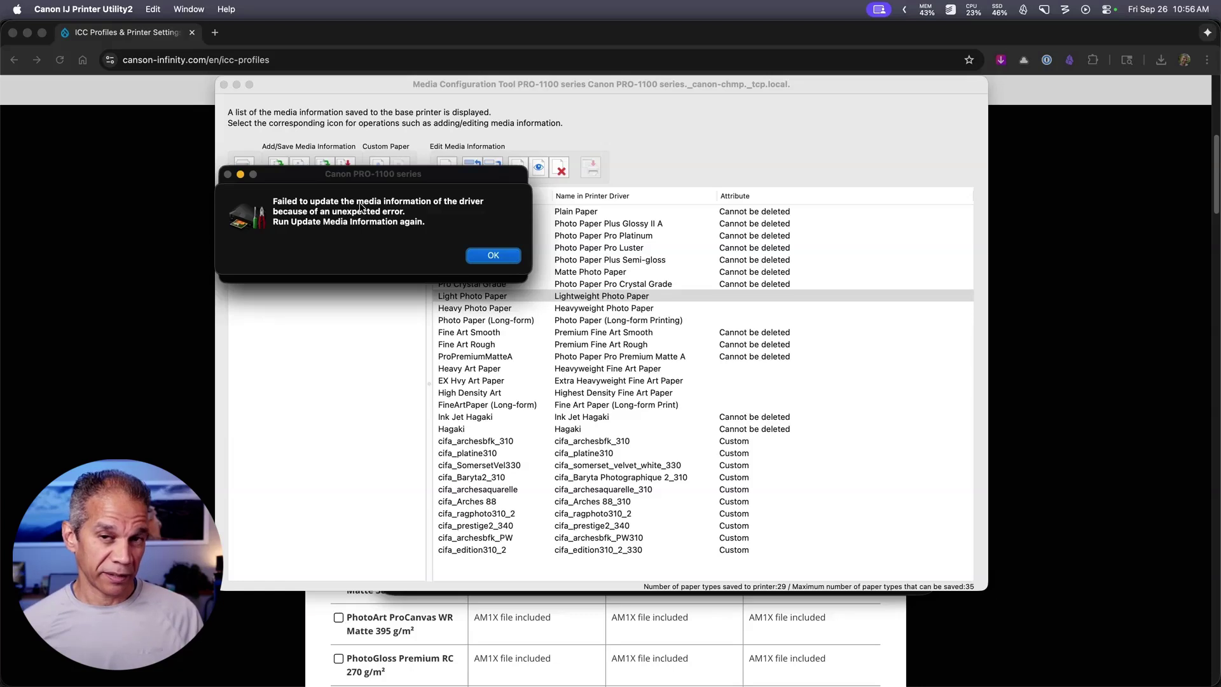
click(479, 257)
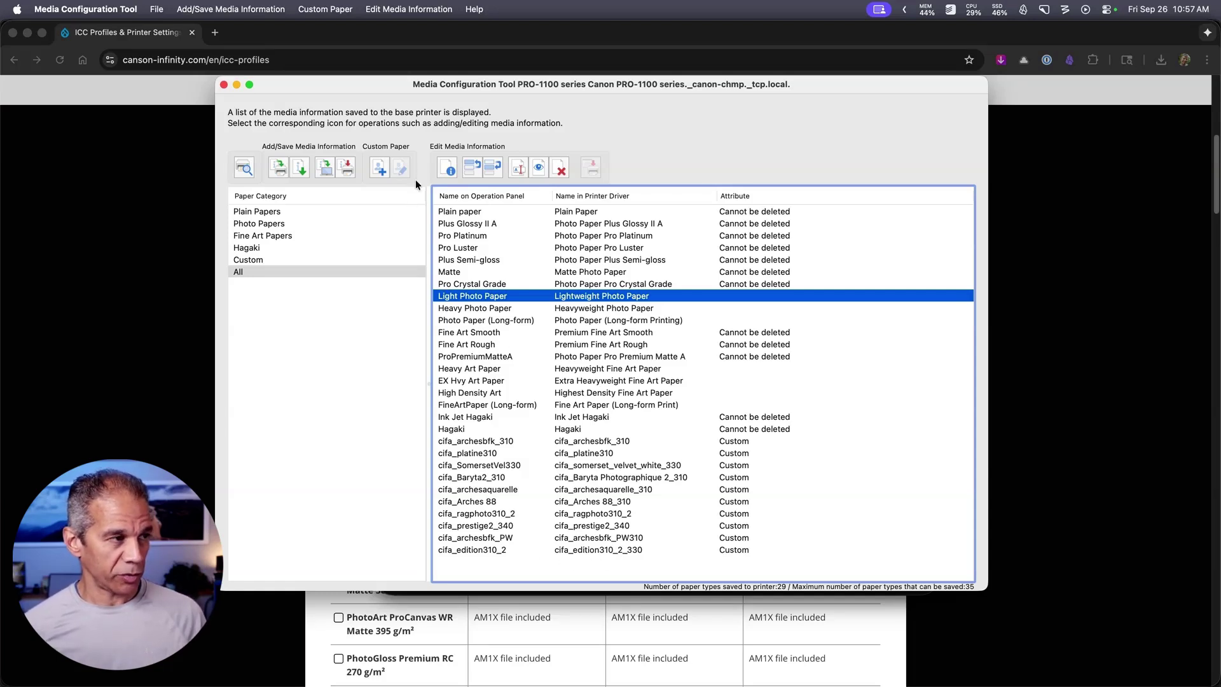
Quit Media Configuration Tool, close the Finder window, and switch to Lightroom Classic
drag(379, 84, 369, 89)
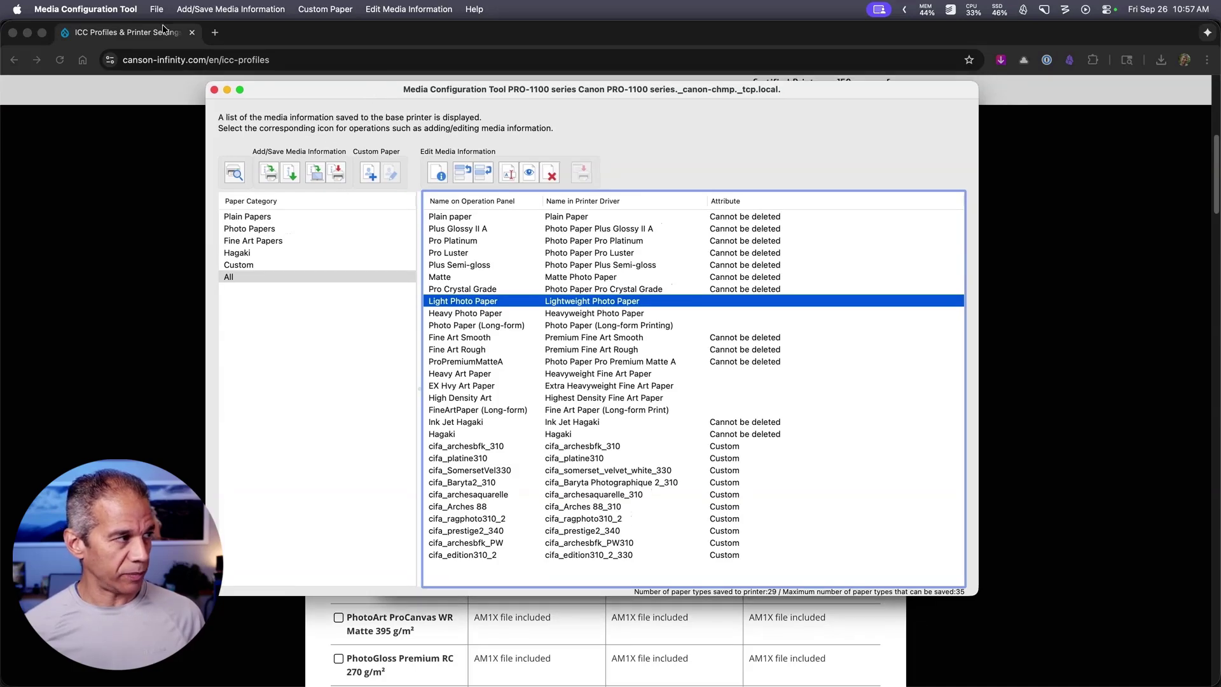
click(95, 7)
click(99, 90)
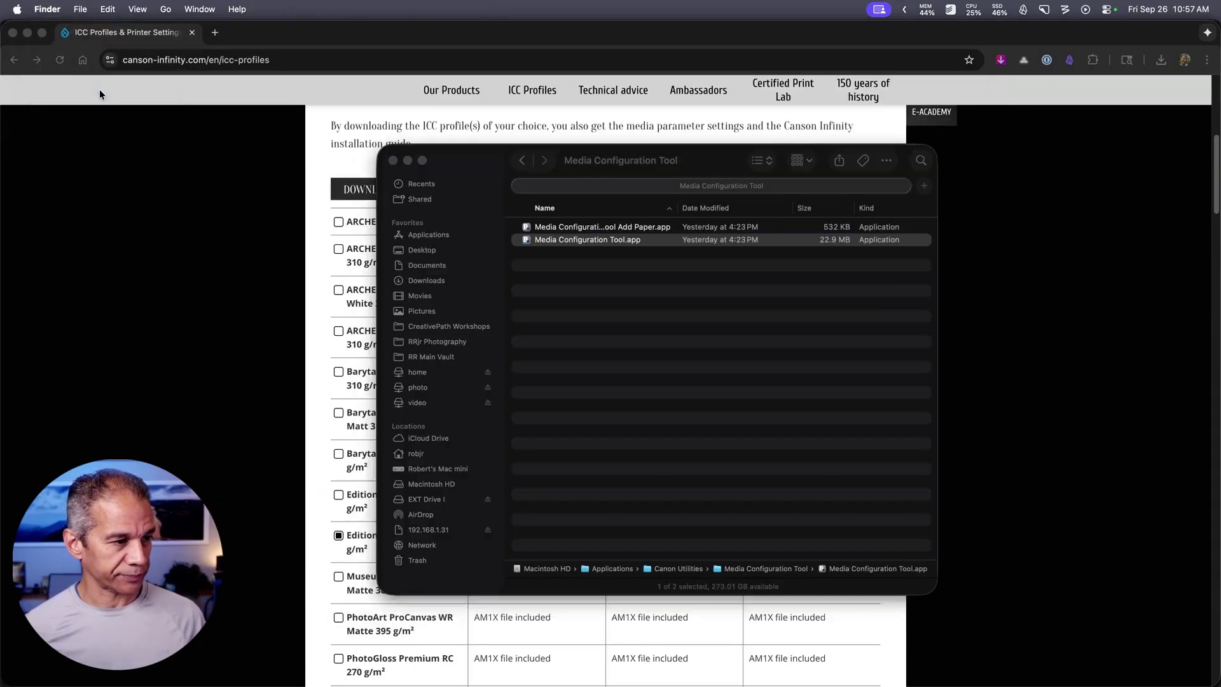
click(392, 160)
key(super+Tab)
key(super+Tab)
key(super+Tab)
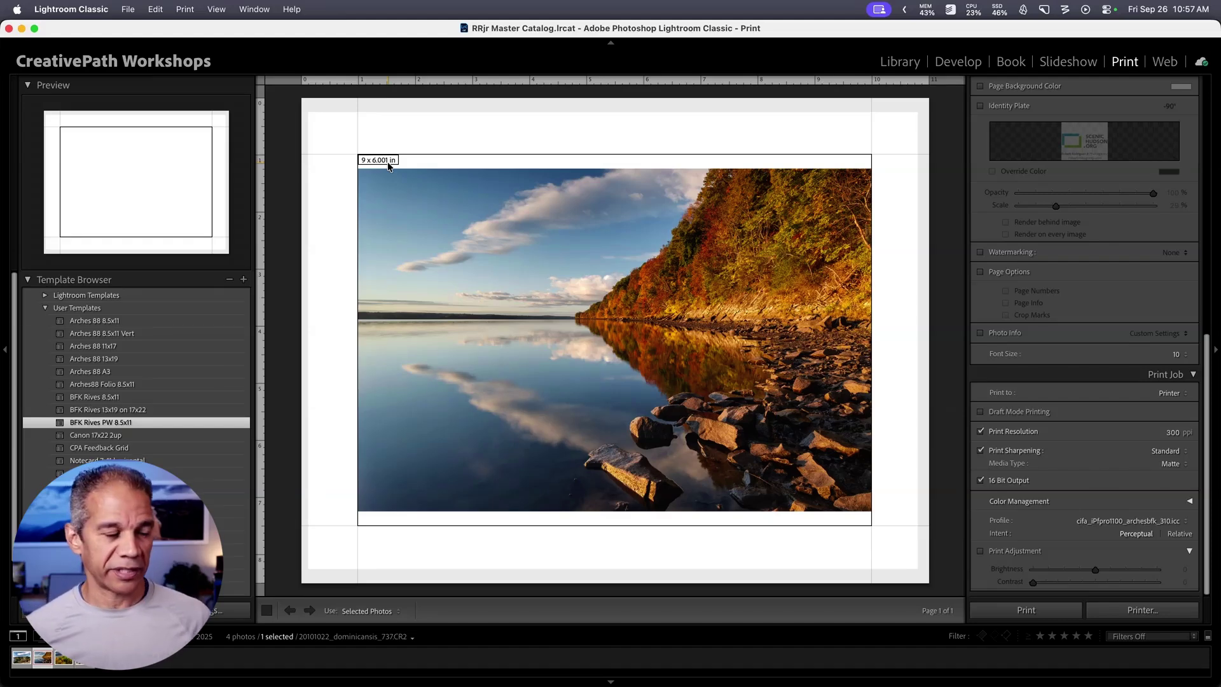
Quit Lightroom Classic, skipping the catalog backup this time
click(80, 8)
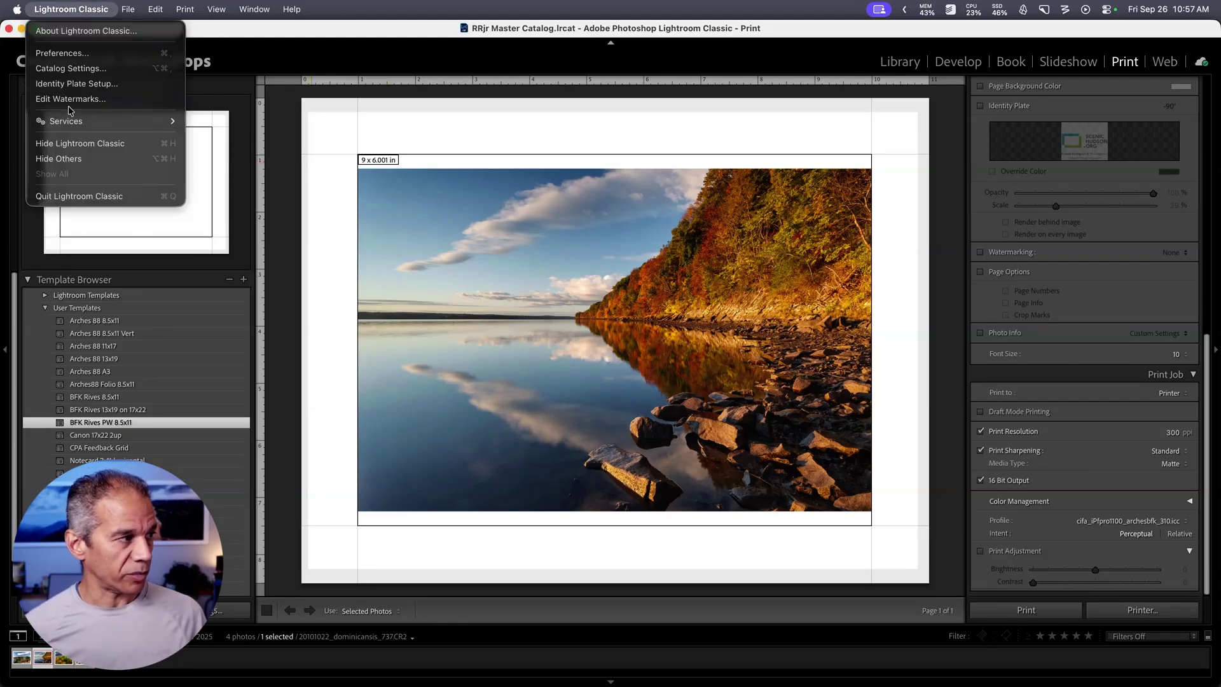
click(75, 196)
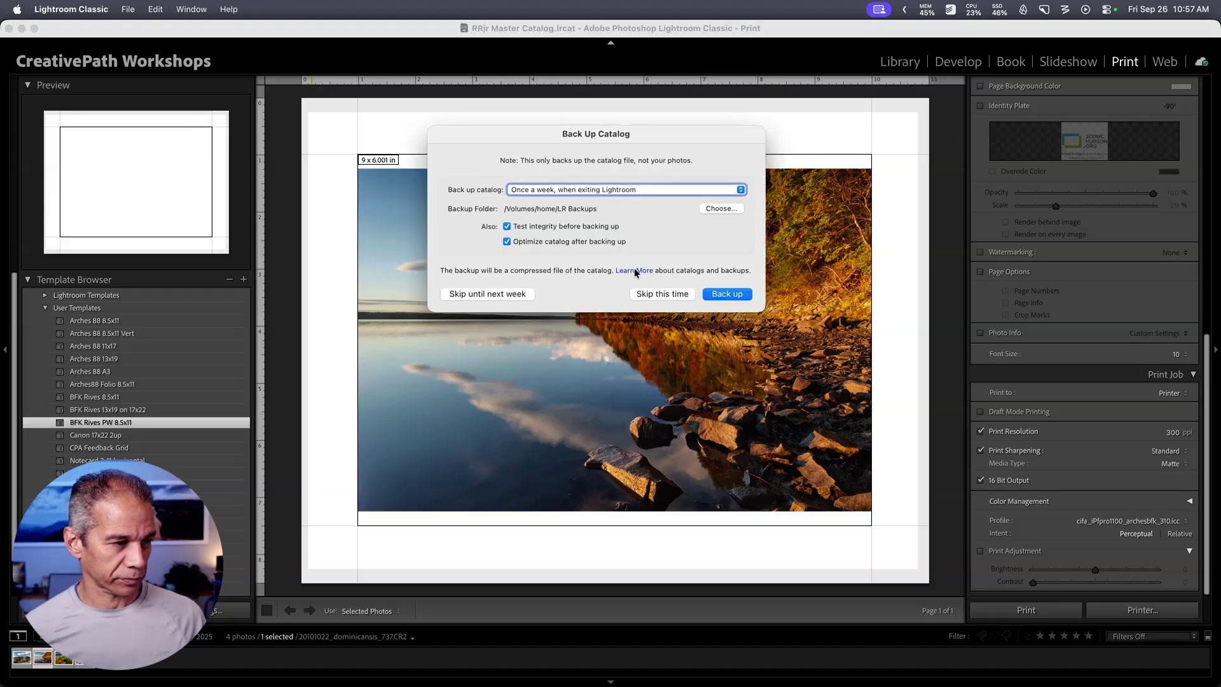
click(661, 294)
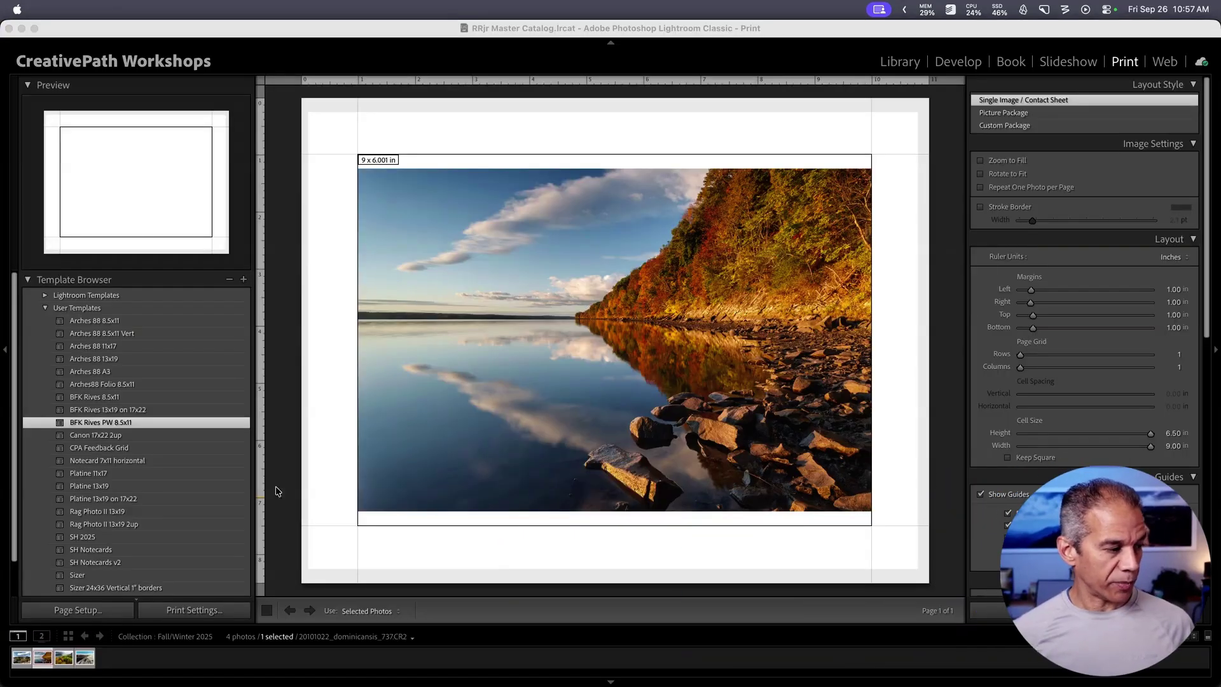
Set the PRO-1100 print settings' media type to Custom > cifa_edition310_2_330 and save them
click(197, 612)
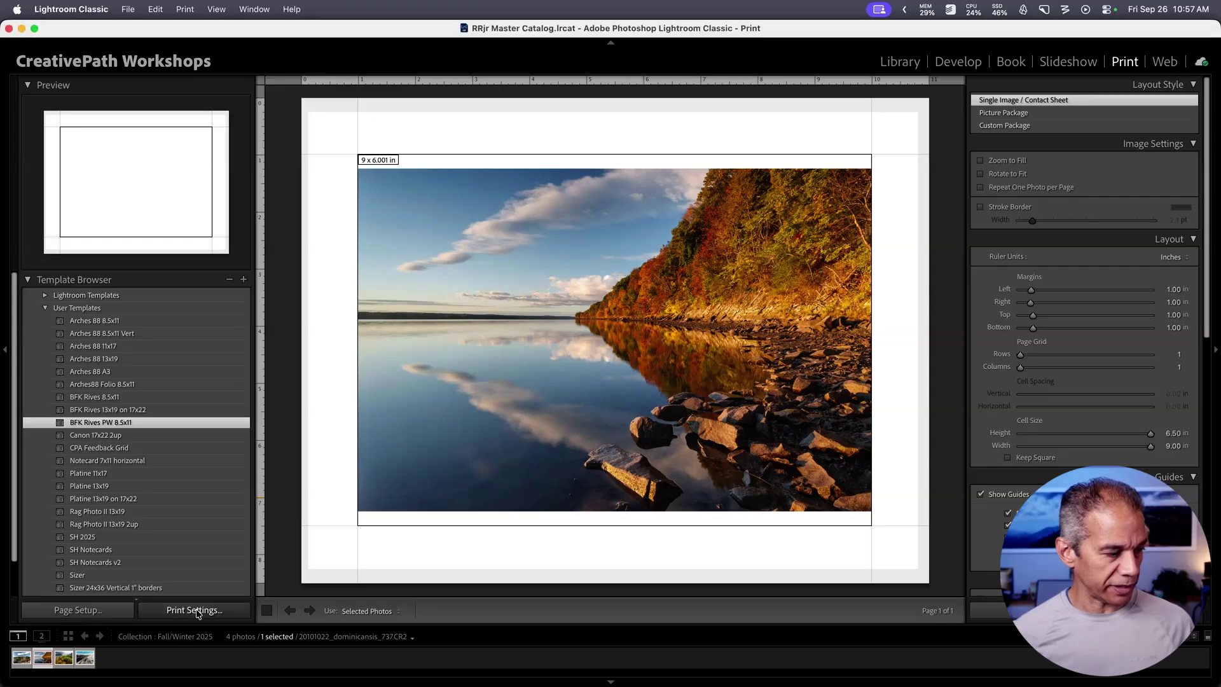
click(197, 612)
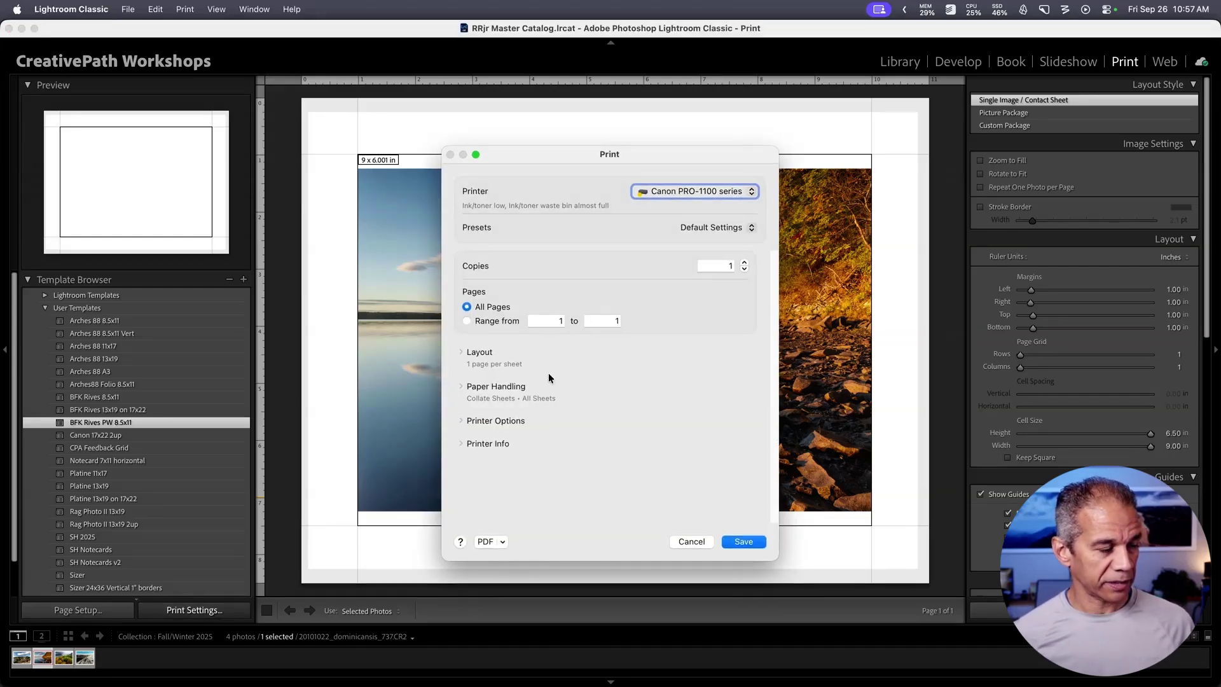
click(513, 422)
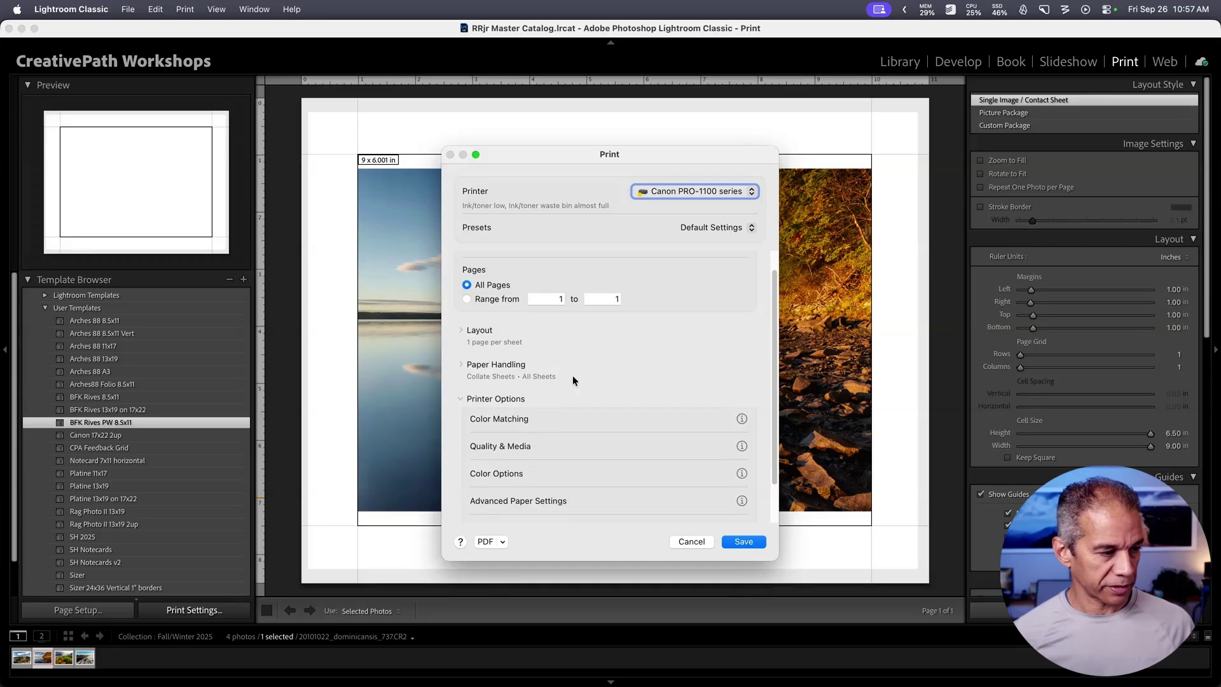
click(506, 447)
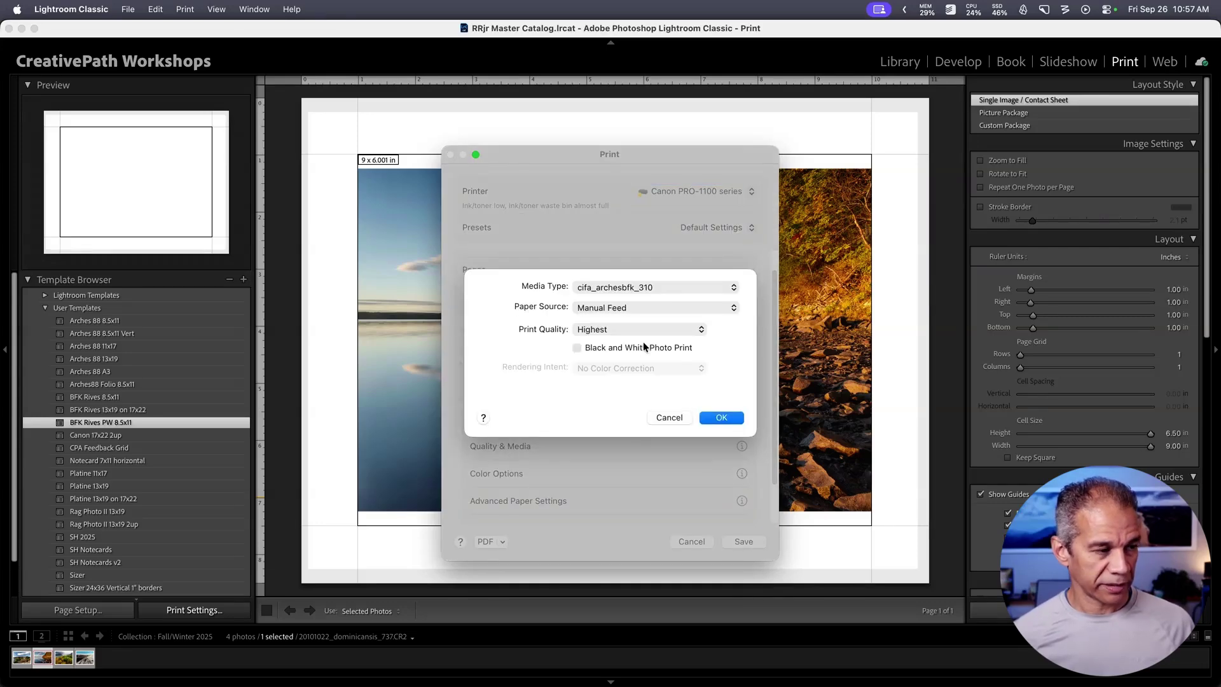
click(655, 287)
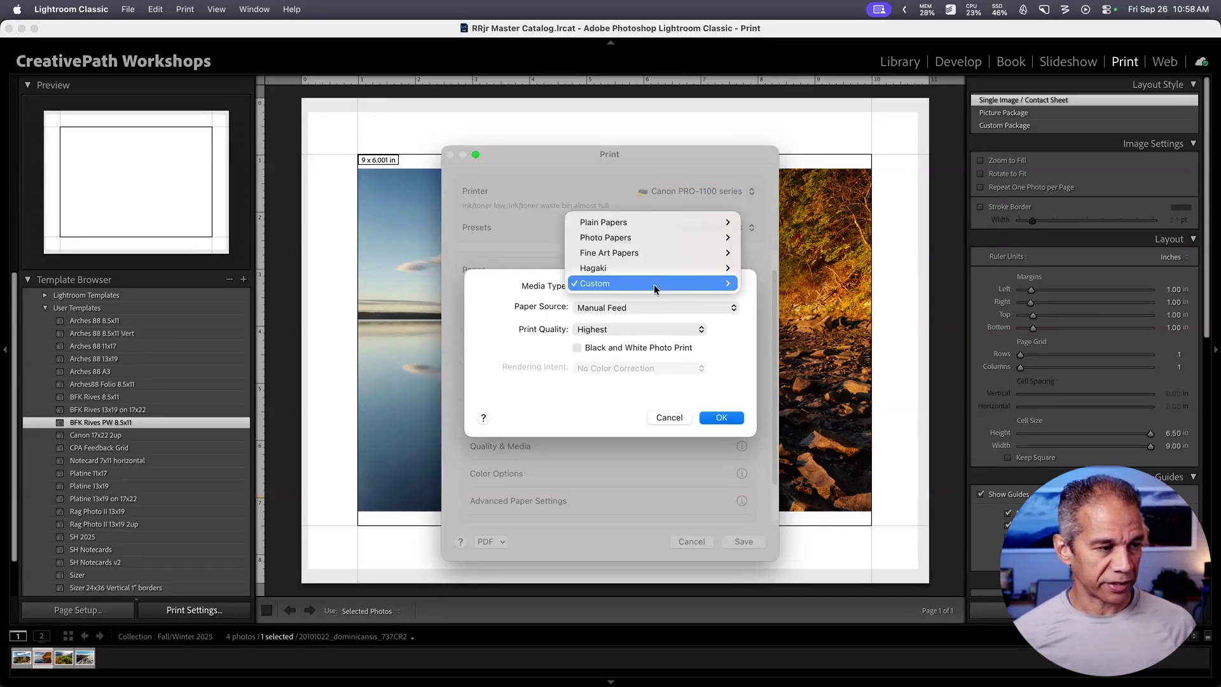
mouse_move(647, 226)
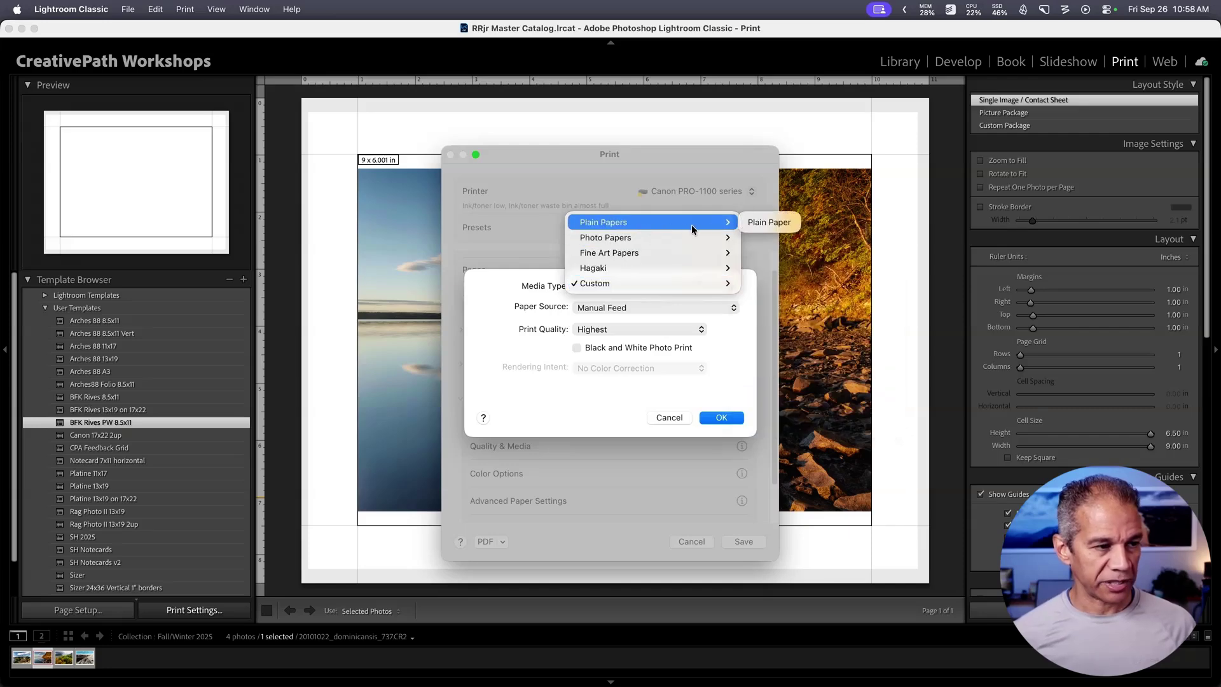
mouse_move(700, 238)
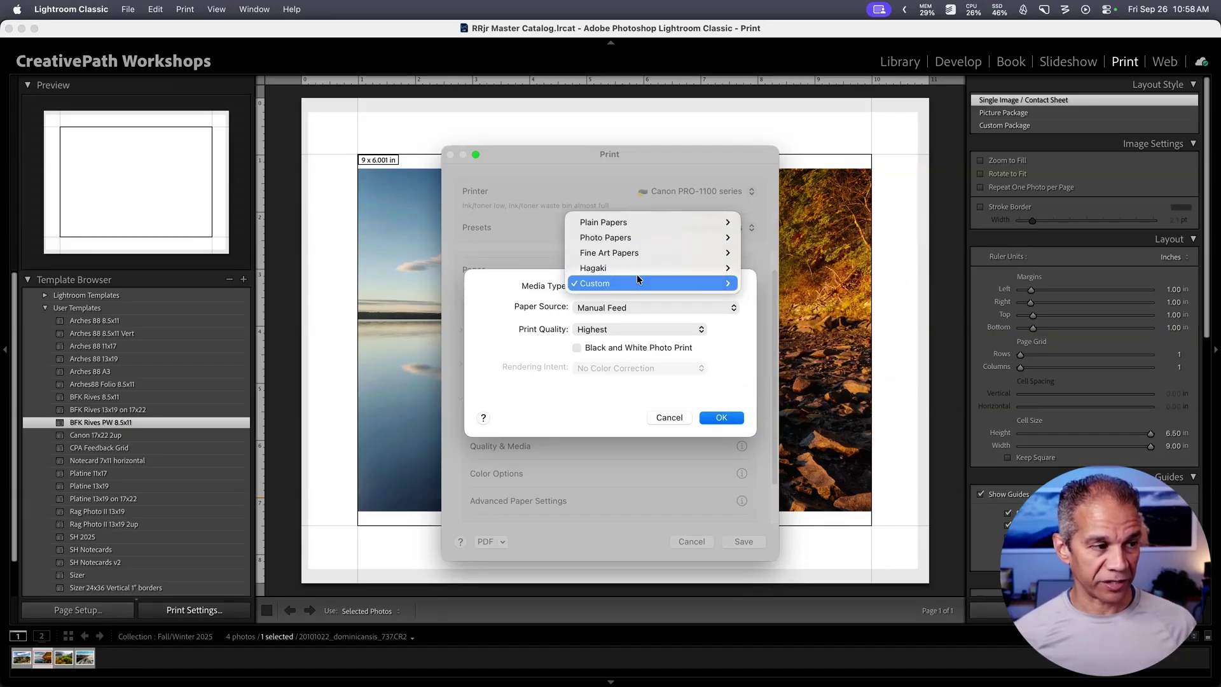
mouse_move(632, 281)
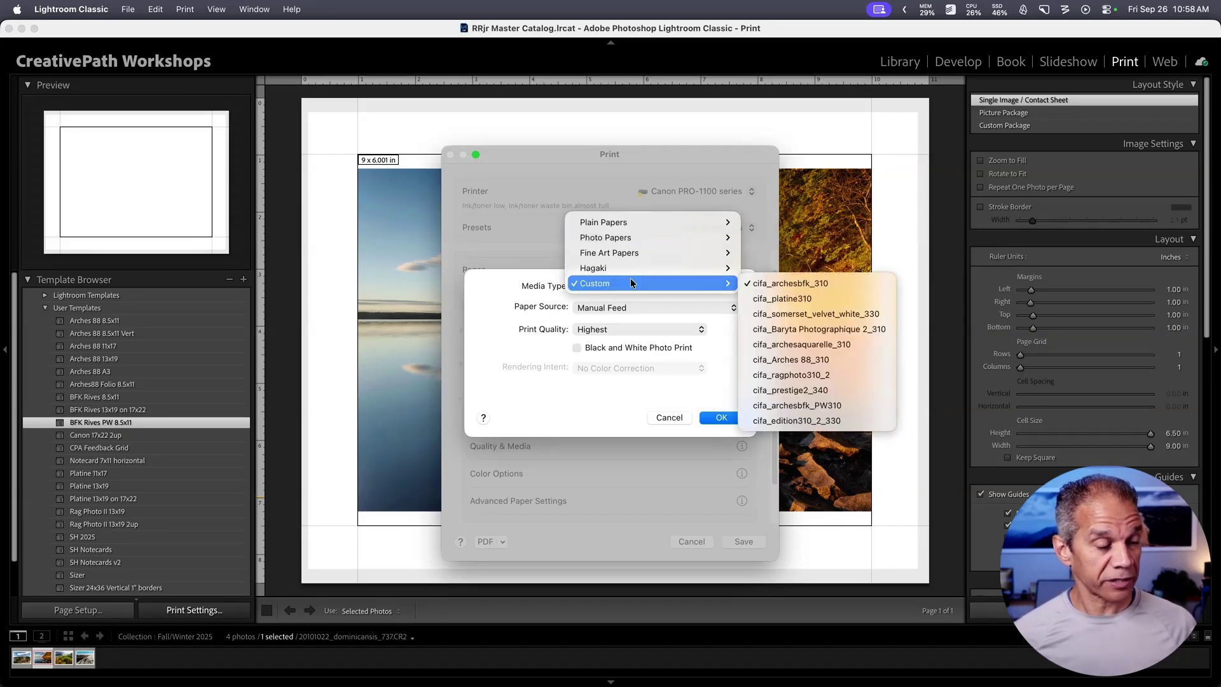
click(814, 425)
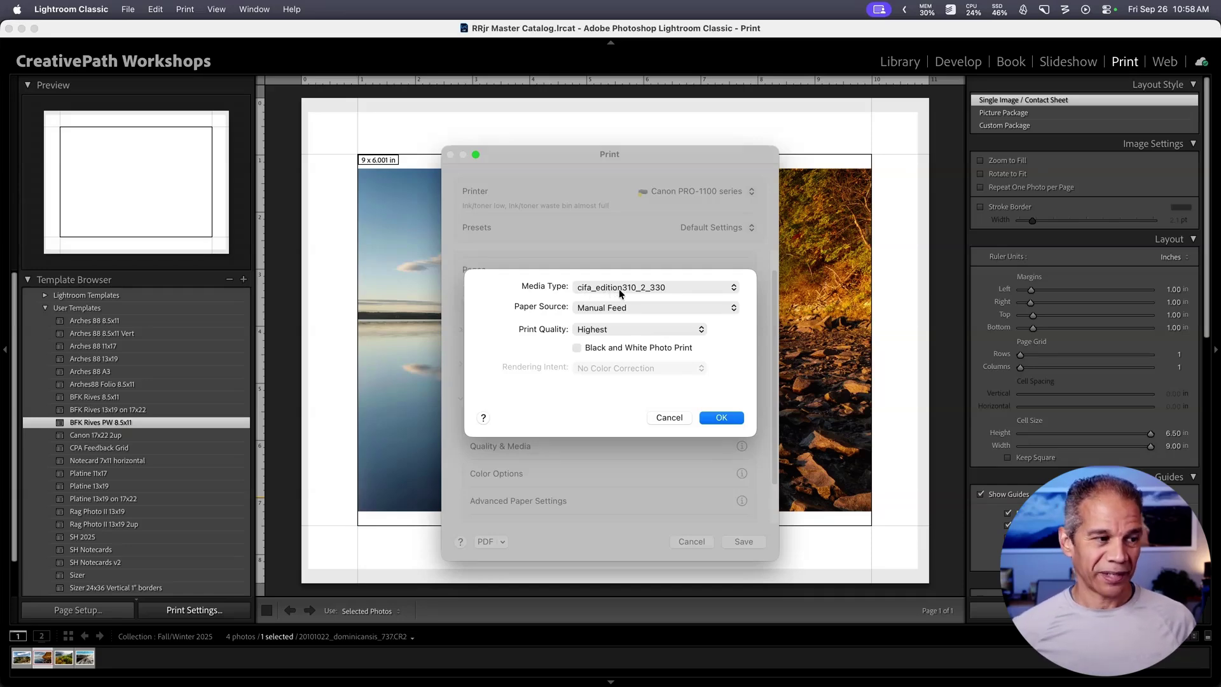
click(720, 414)
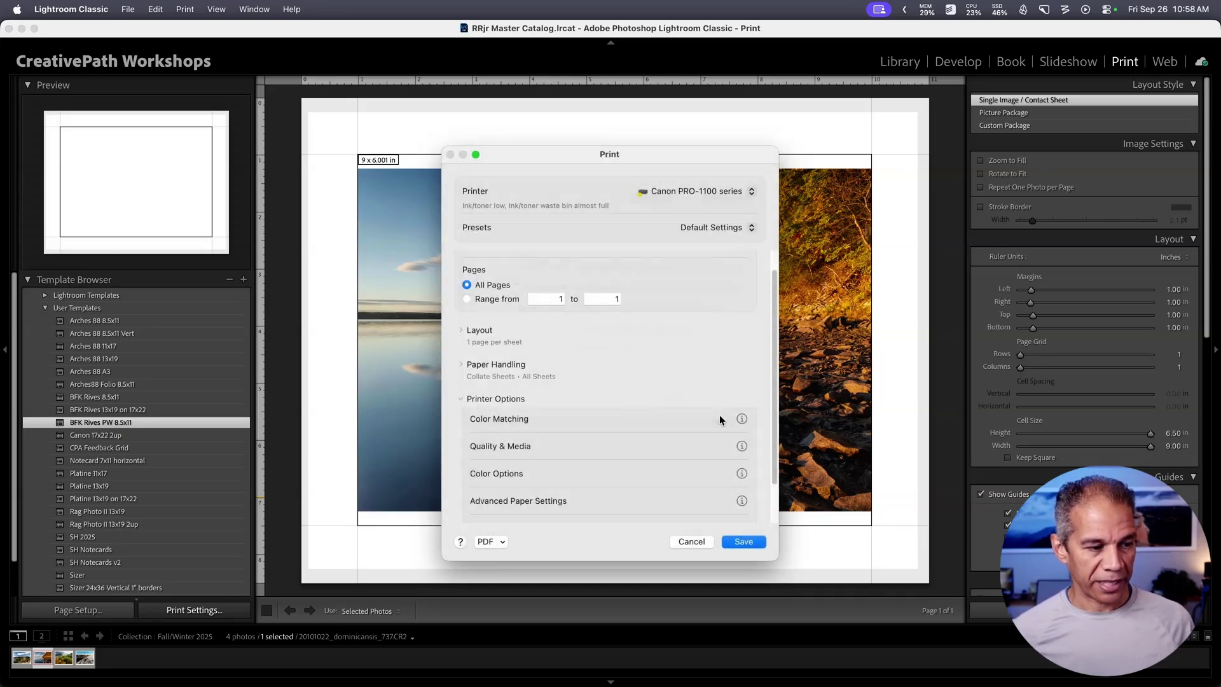
click(760, 541)
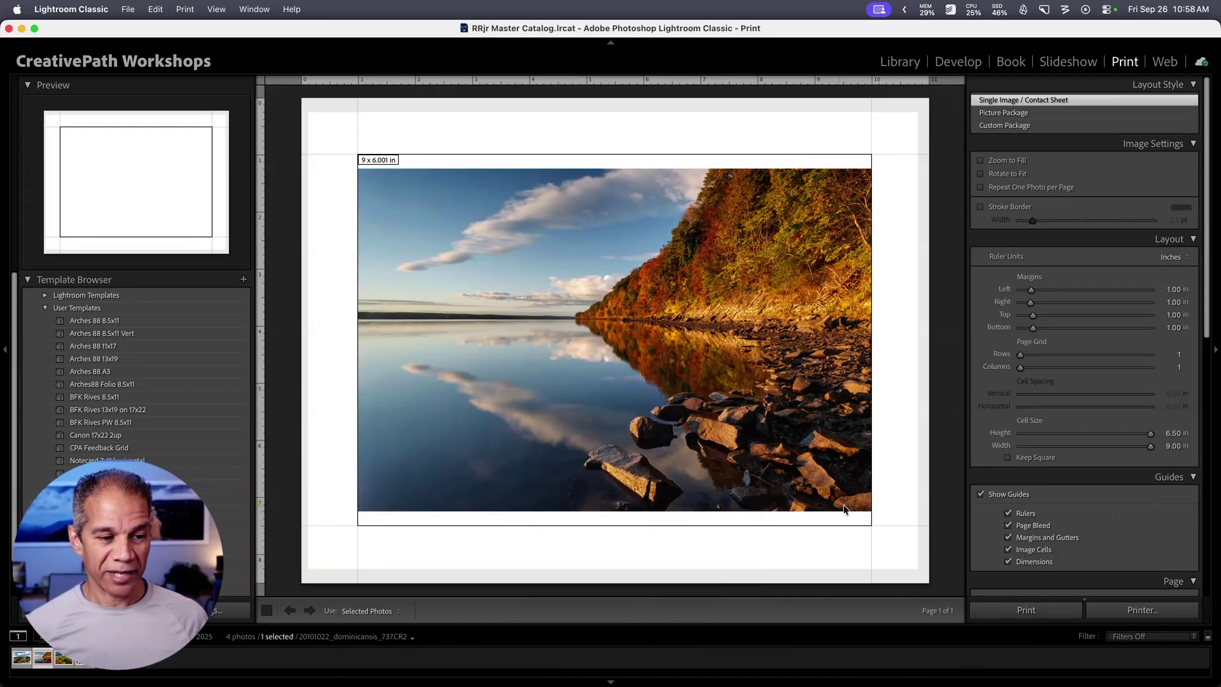
Open the Choose Profiles list from the Print Job colour management Profile popup's Other... entry
scroll(1056, 484, down, 3)
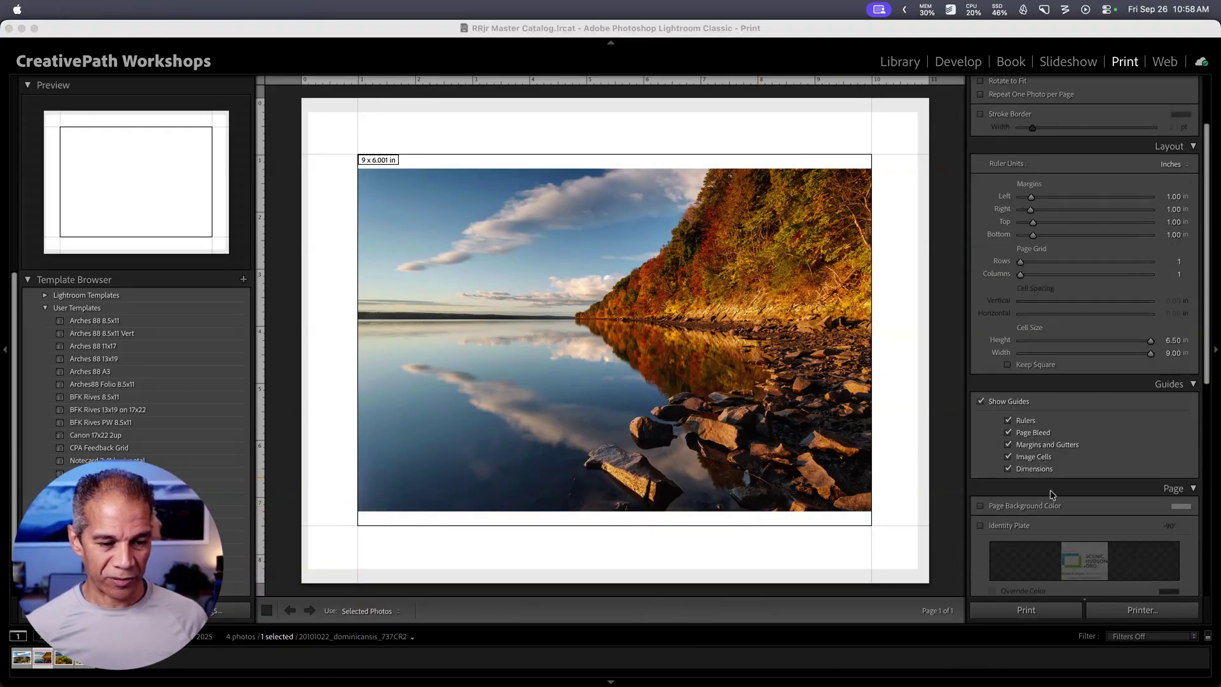
scroll(1050, 490, down, 10)
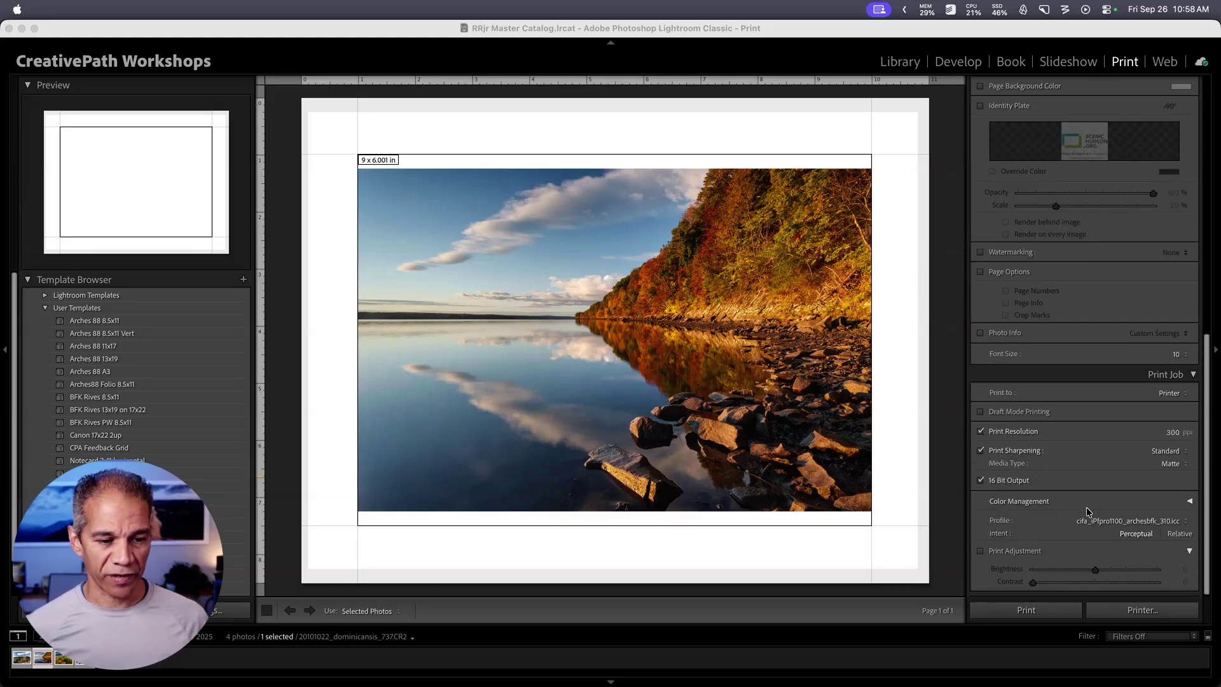
click(1132, 521)
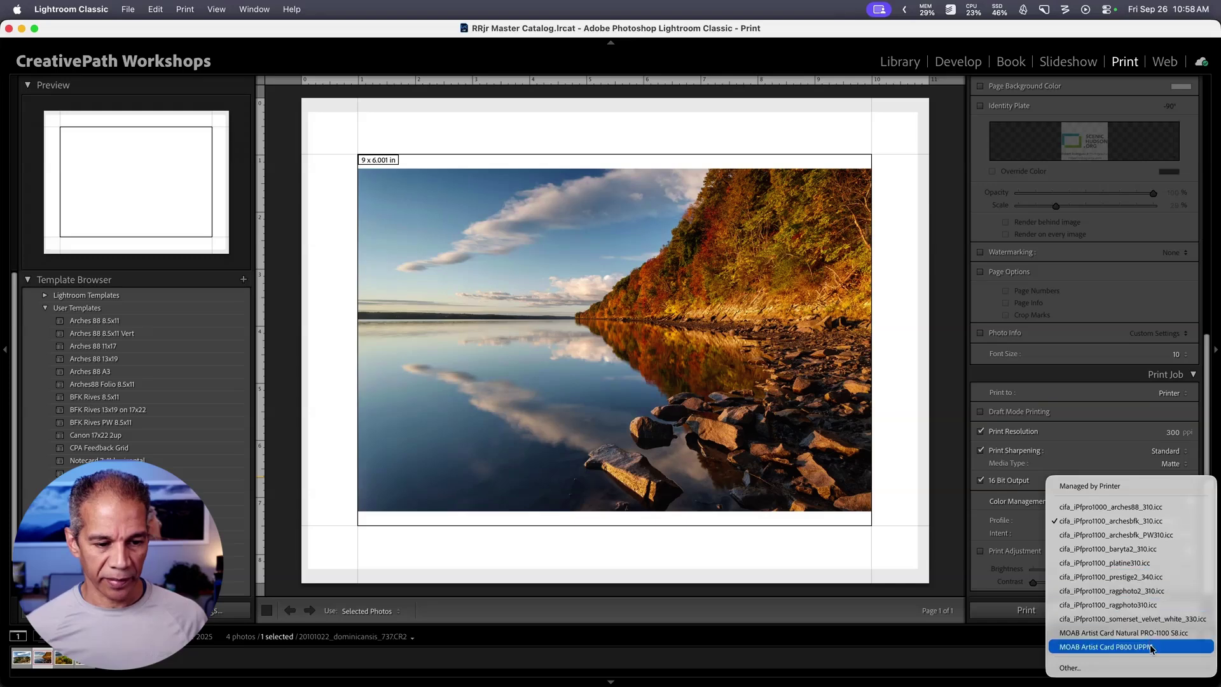
click(1114, 445)
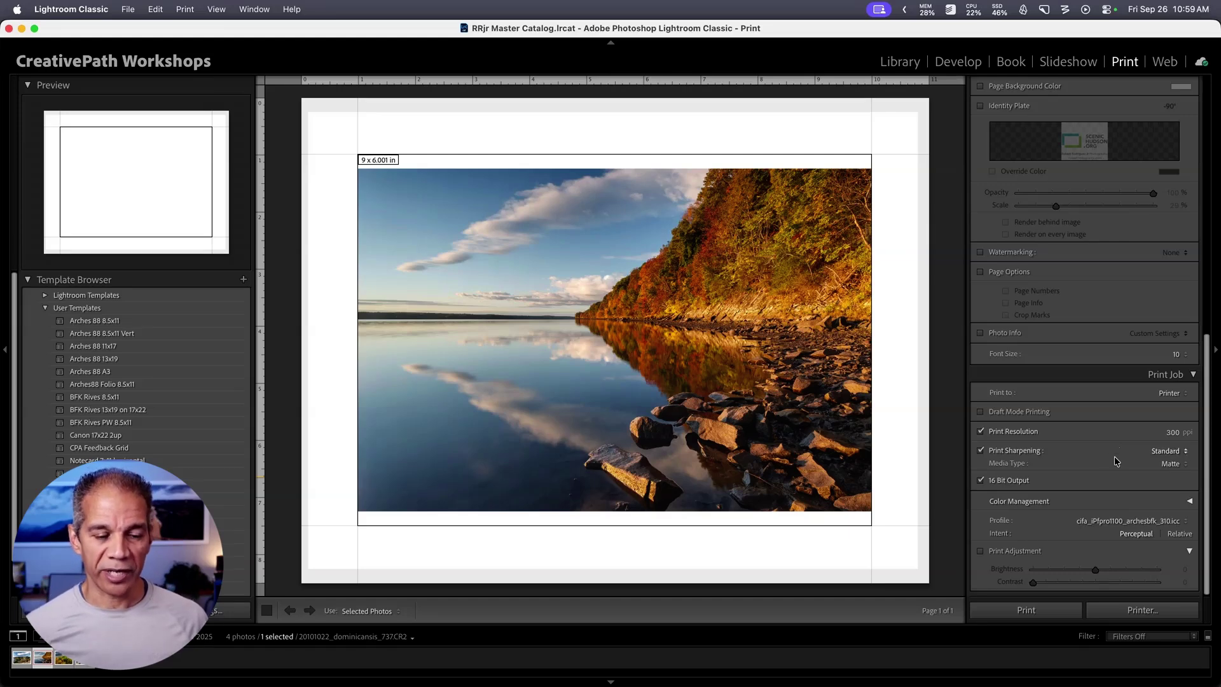
click(1138, 521)
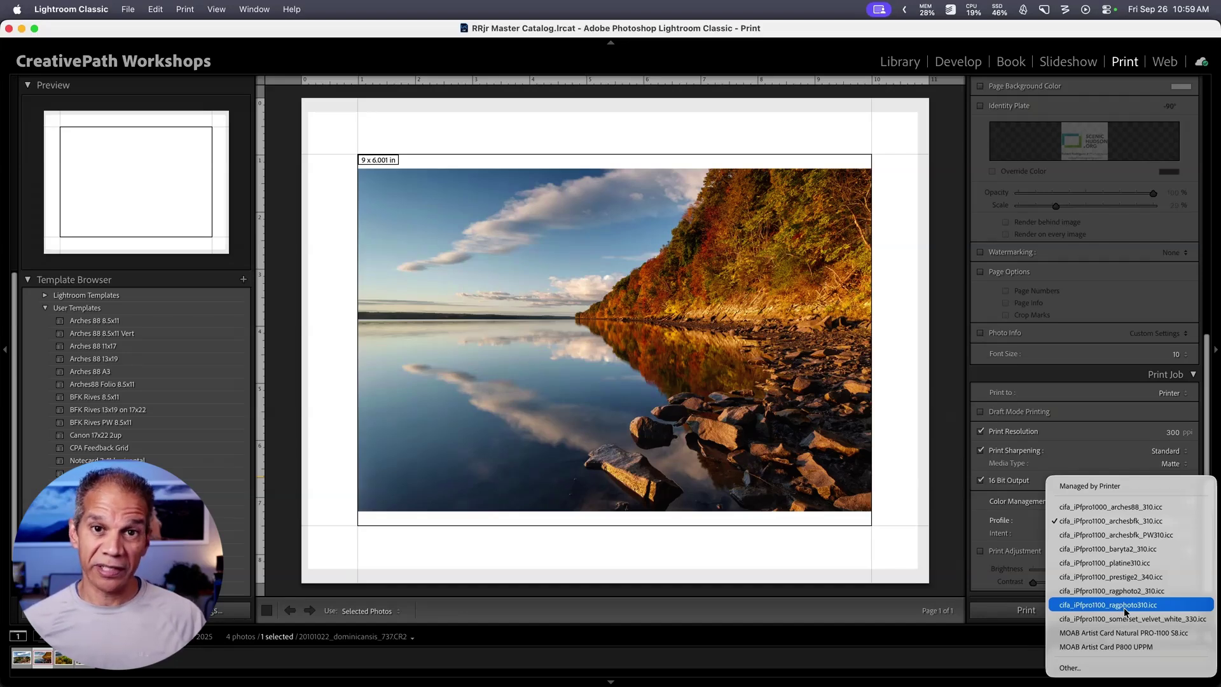
click(1086, 668)
Tick cifa_iPfpro1100_edition2_310.icc in Choose Profiles and apply it as the print profile
scroll(518, 238, down, 3)
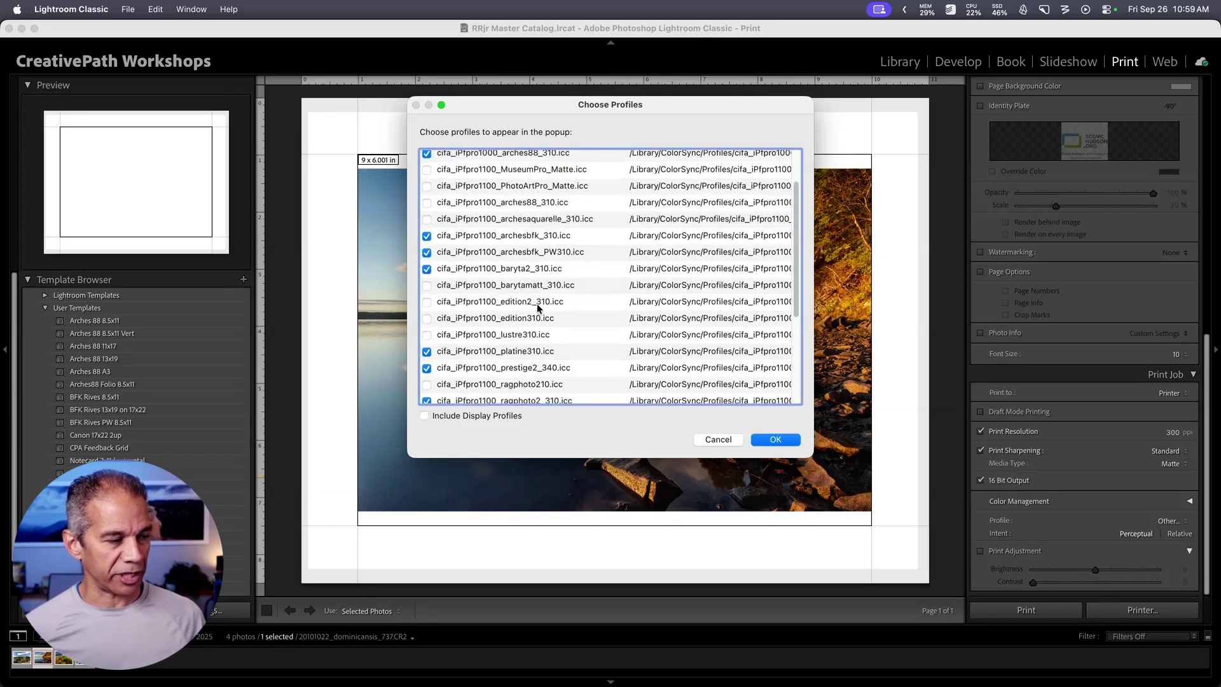
click(428, 302)
click(775, 439)
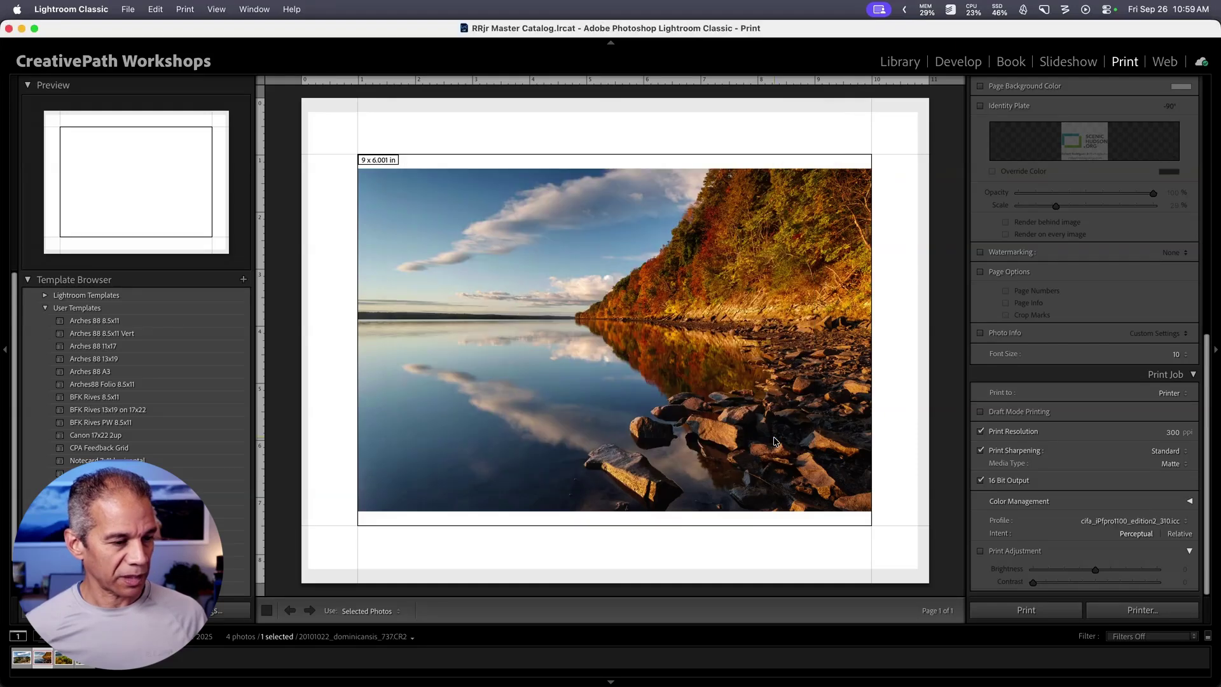